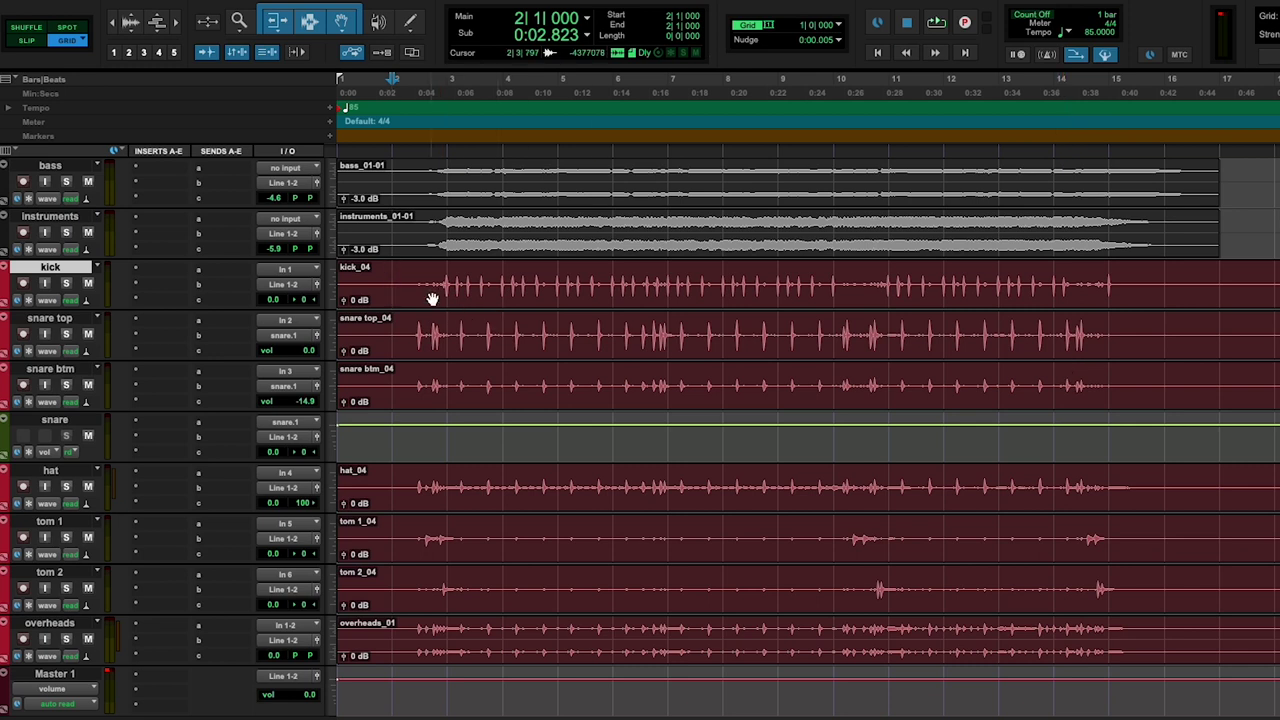
Play back the drum session to hear it before adding triggers
{"action": "key", "text": "space"}
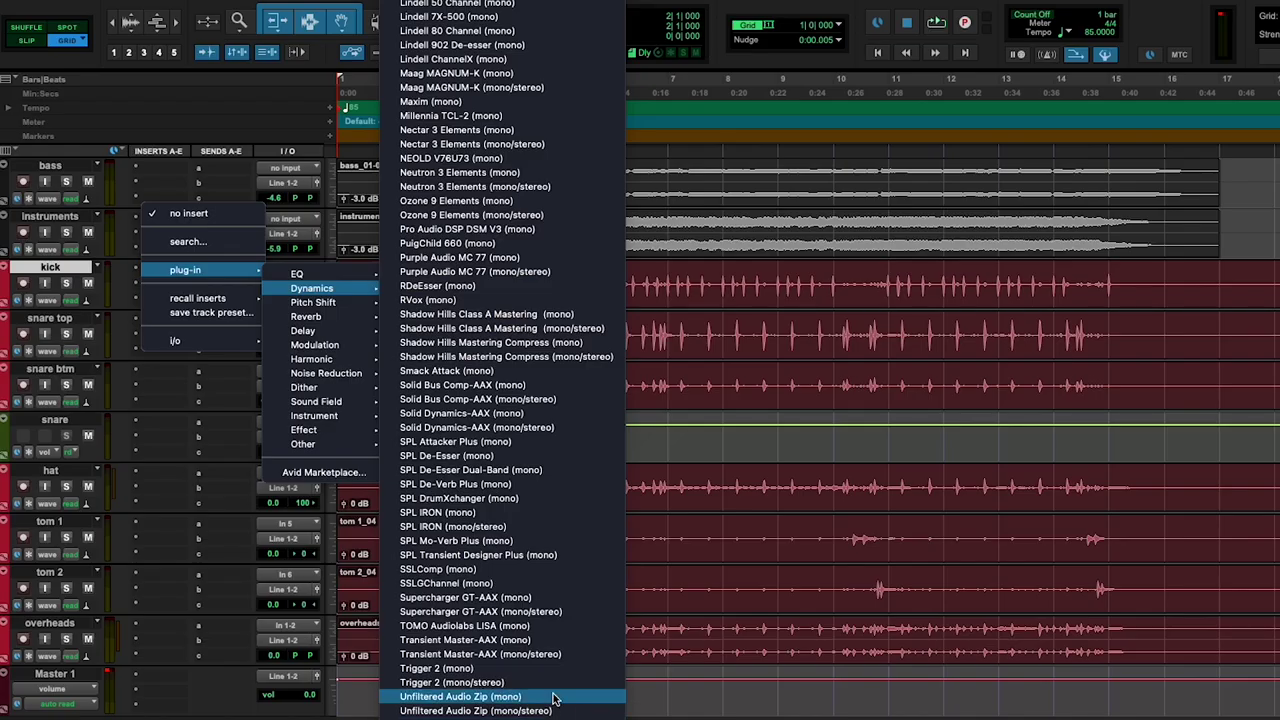
Insert Trigger 2 (mono) on the kick track and show its settings page
{"action": "left_click", "coordinate": [538, 682]}
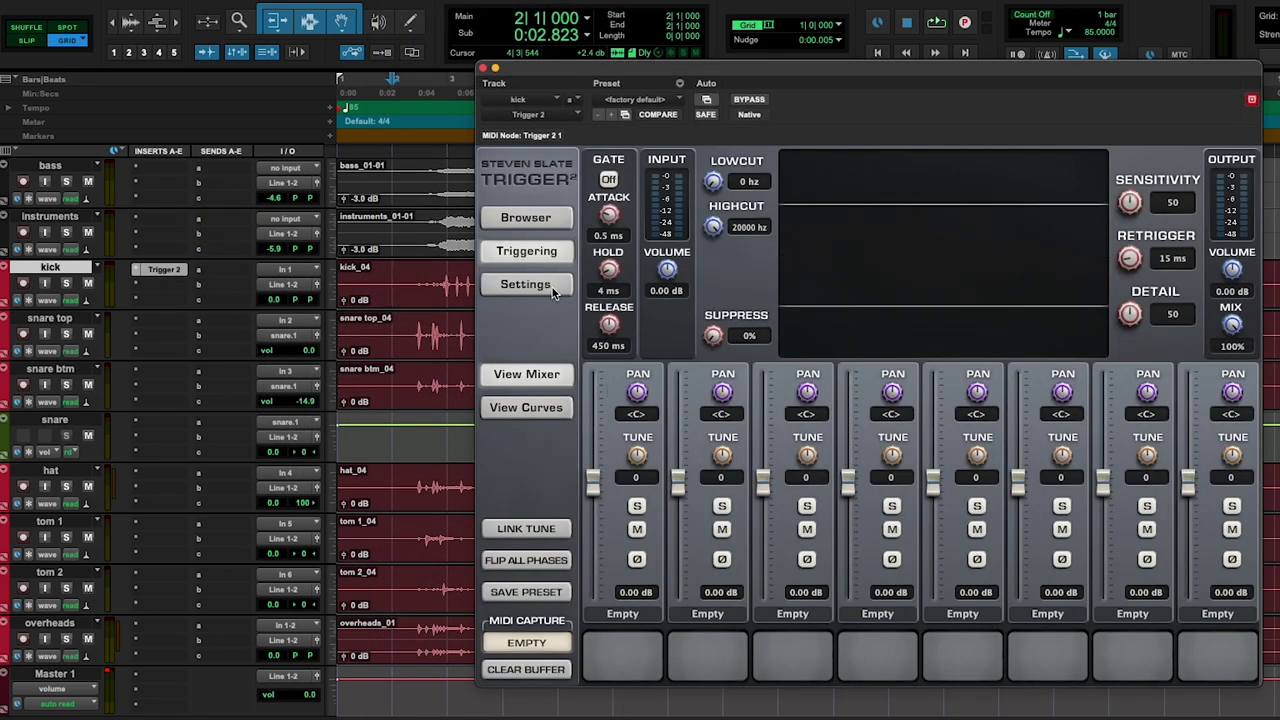
{"action": "left_click", "coordinate": [527, 285]}
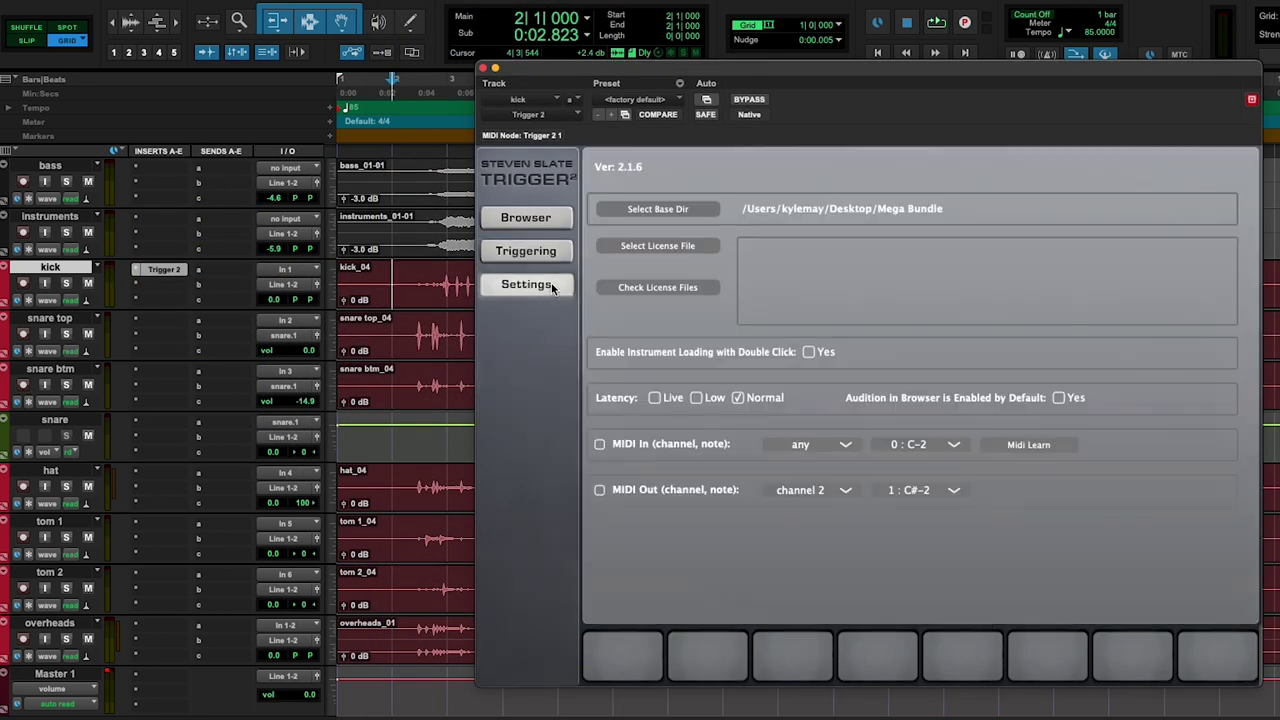
Set the base sample folder to Mega Bundle and load the Gretsch Broadkaster kick.prs preset
{"action": "left_click", "coordinate": [684, 208]}
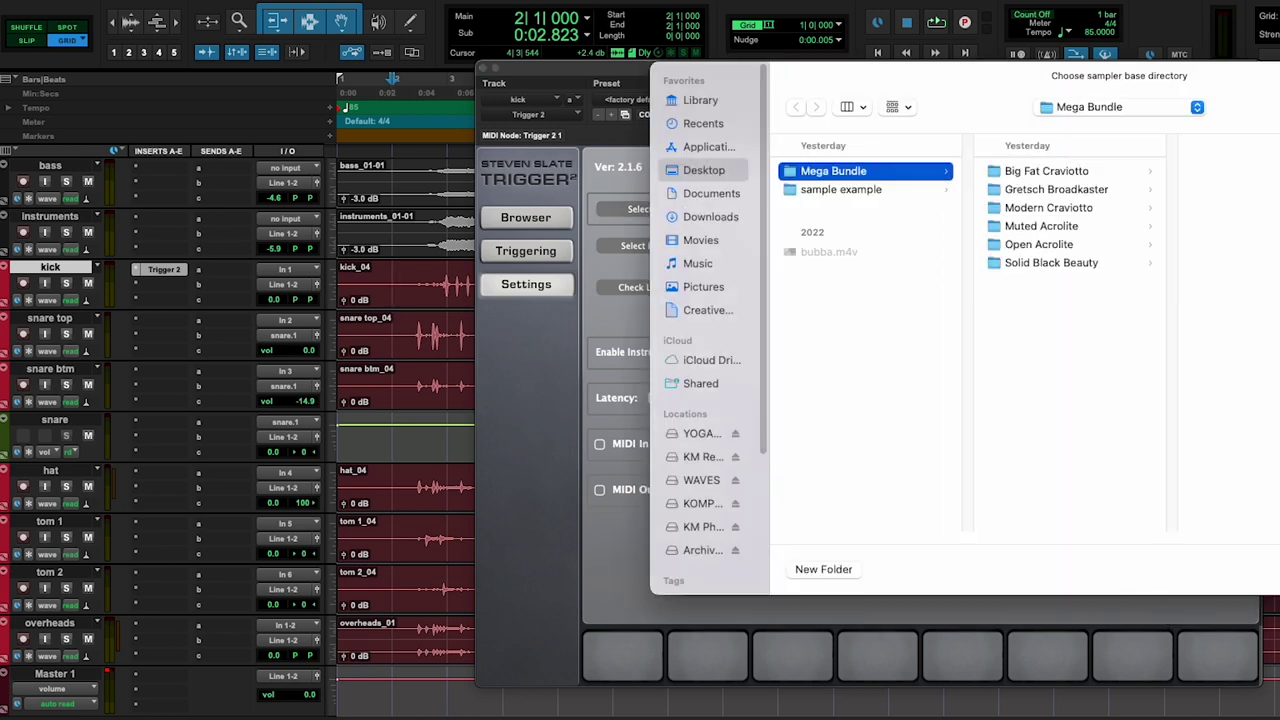
{"action": "key", "text": "Return"}
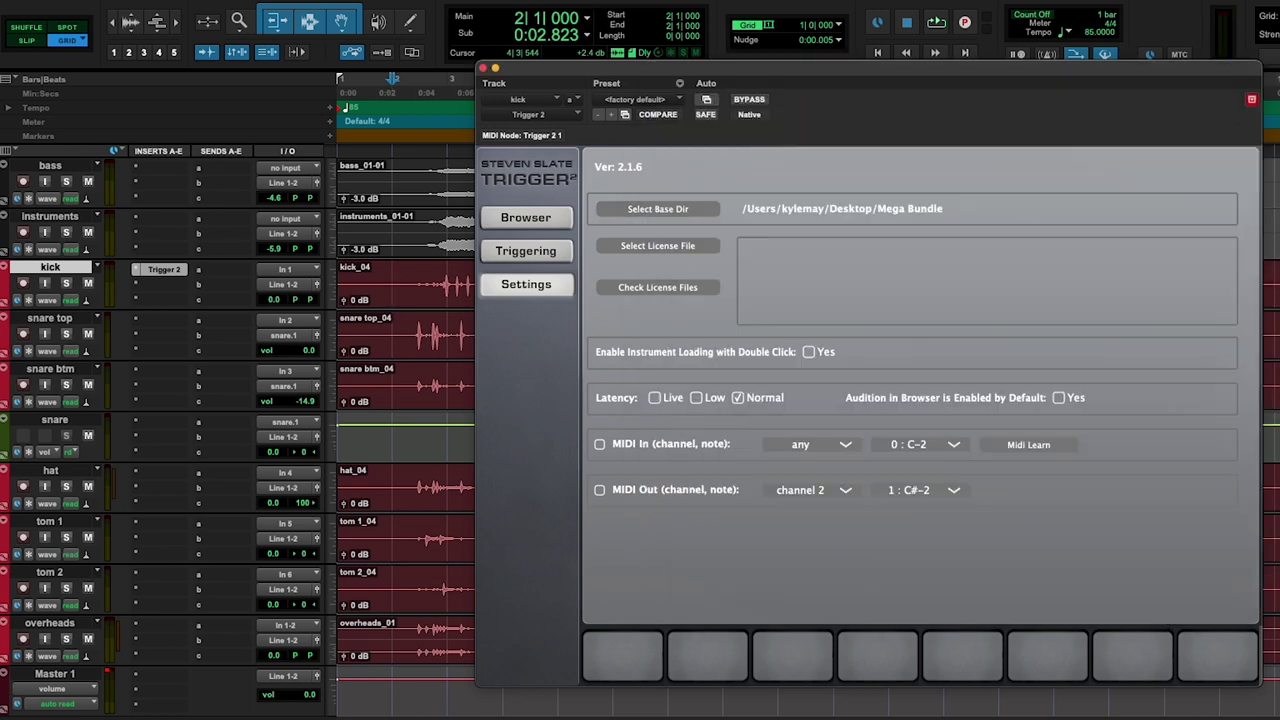
{"action": "left_click", "coordinate": [527, 219]}
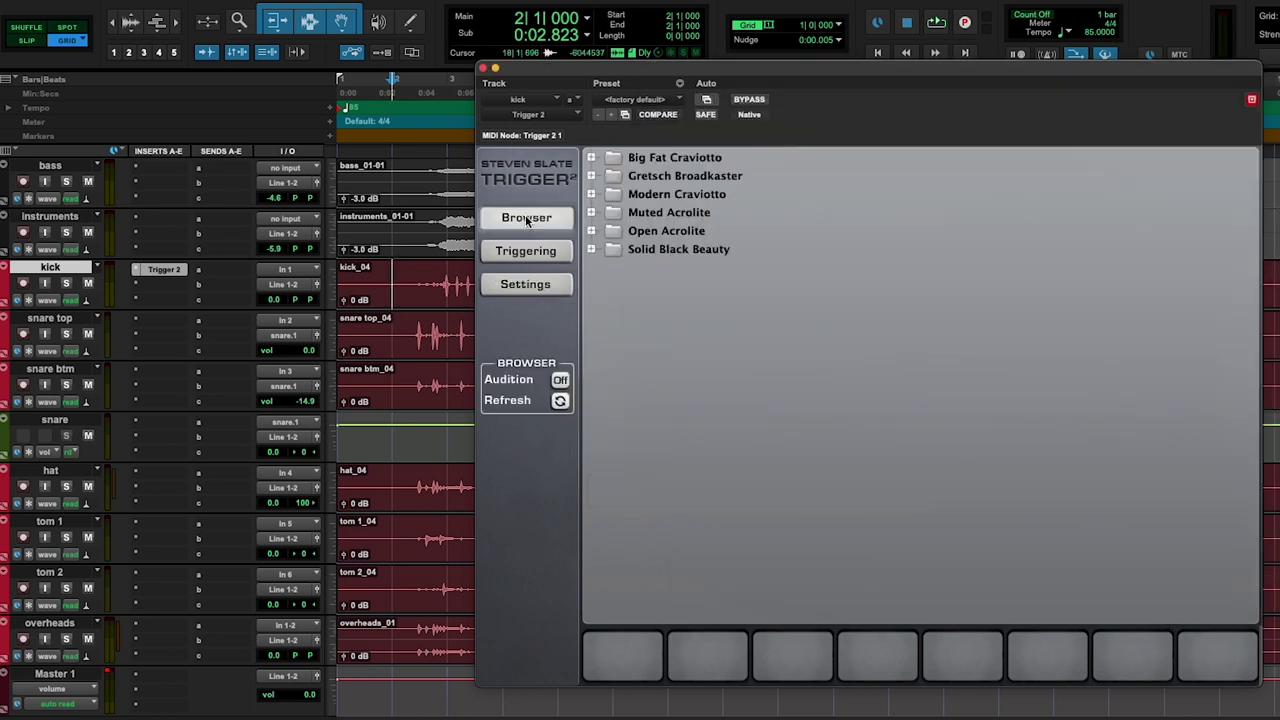
{"action": "double_click", "coordinate": [689, 176]}
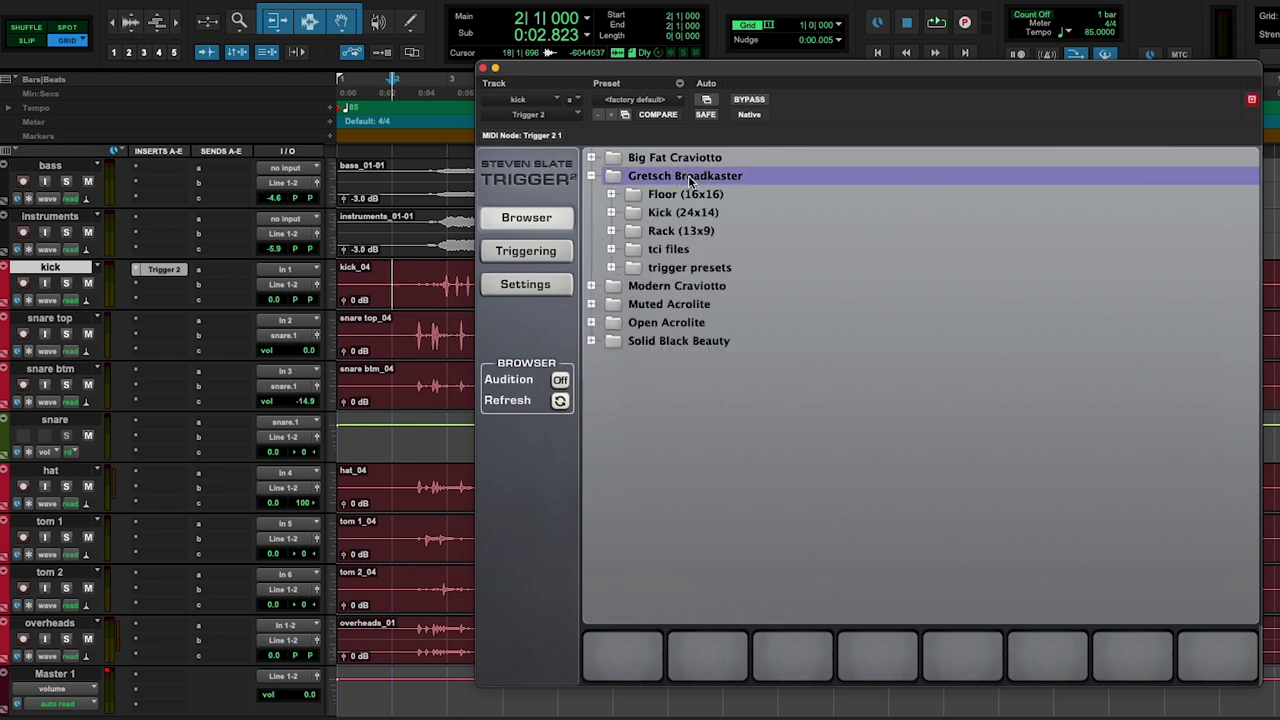
{"action": "double_click", "coordinate": [702, 270]}
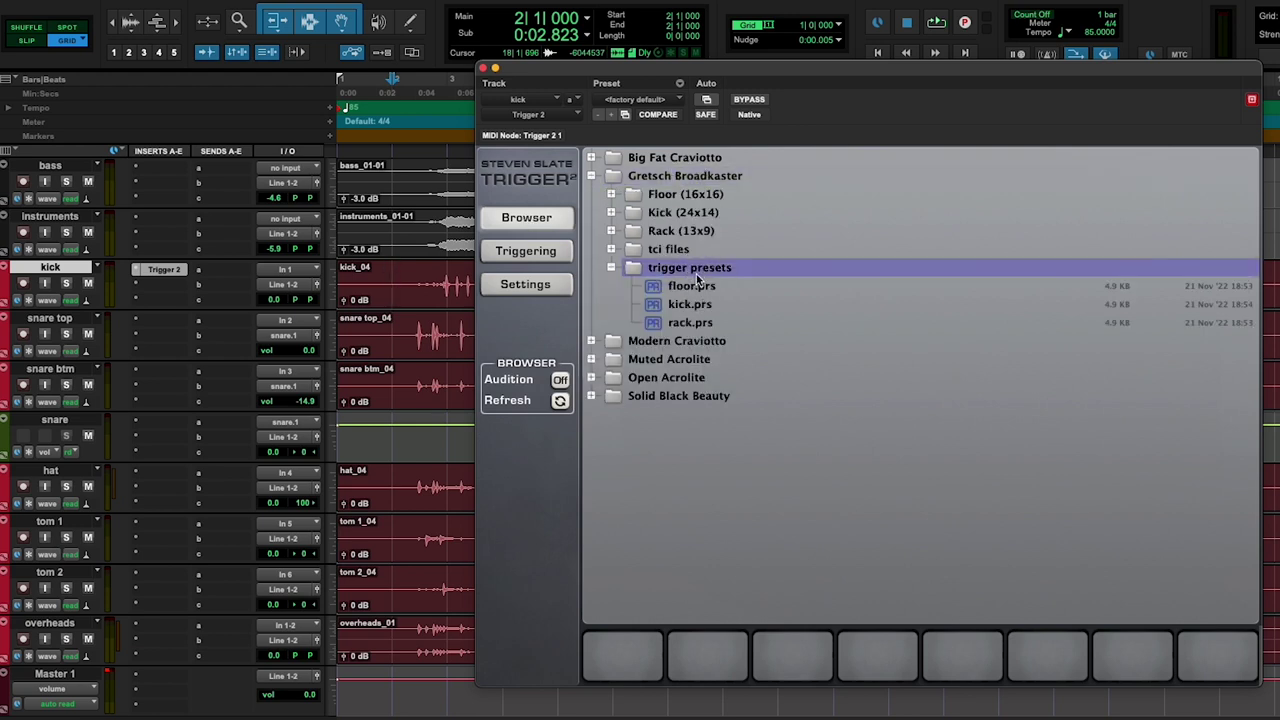
{"action": "double_click", "coordinate": [691, 306]}
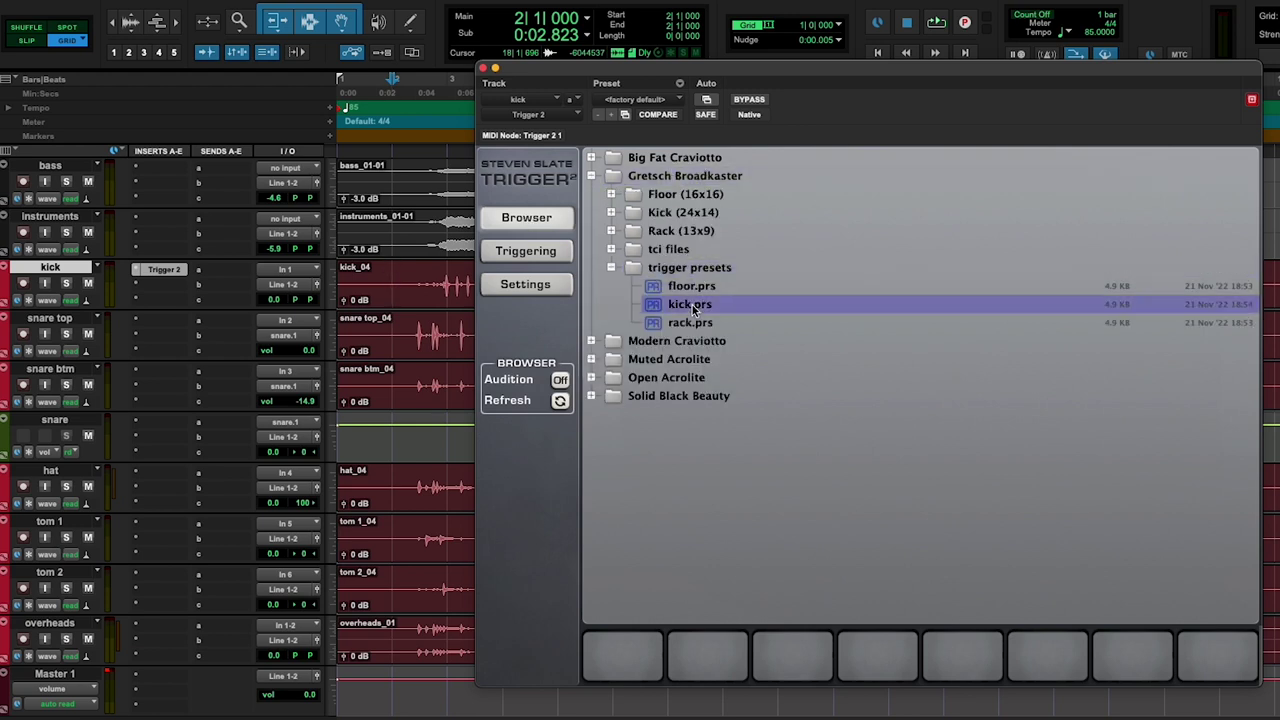
Audition the soloed kick triggering, then copy the kick's Trigger 2 onto the snare track
{"action": "left_click", "coordinate": [543, 259]}
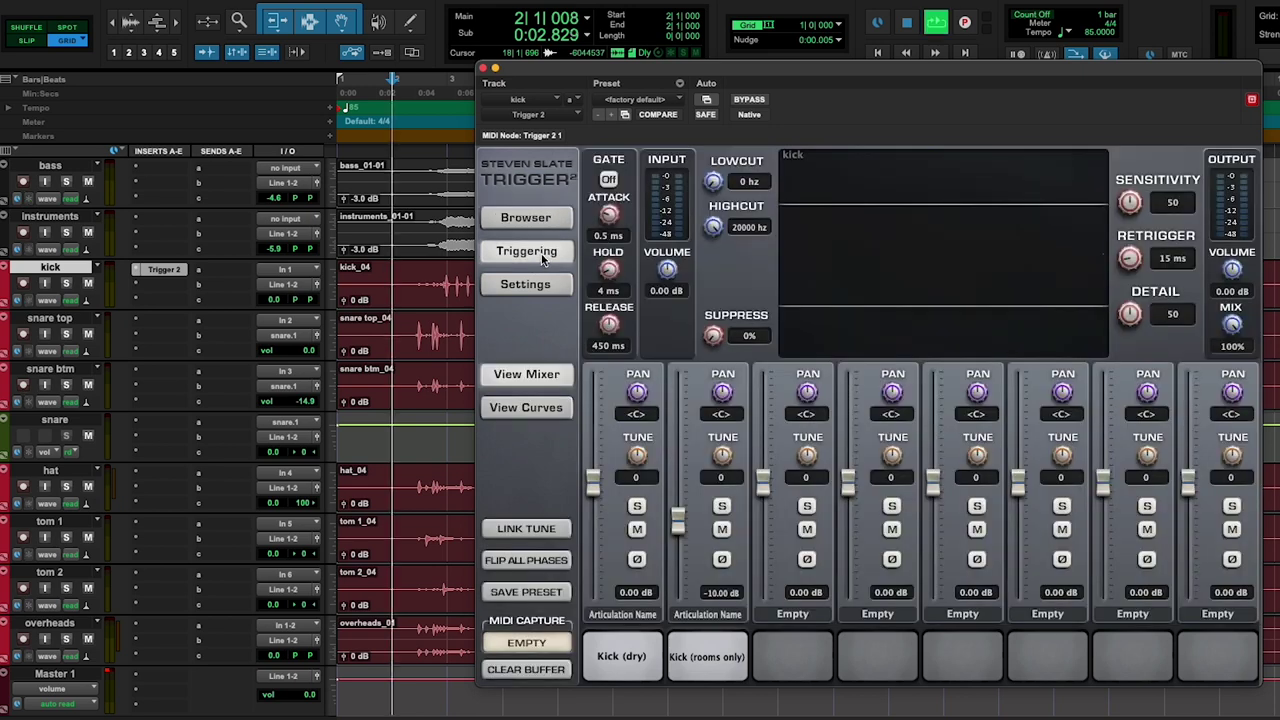
{"action": "key", "text": "space"}
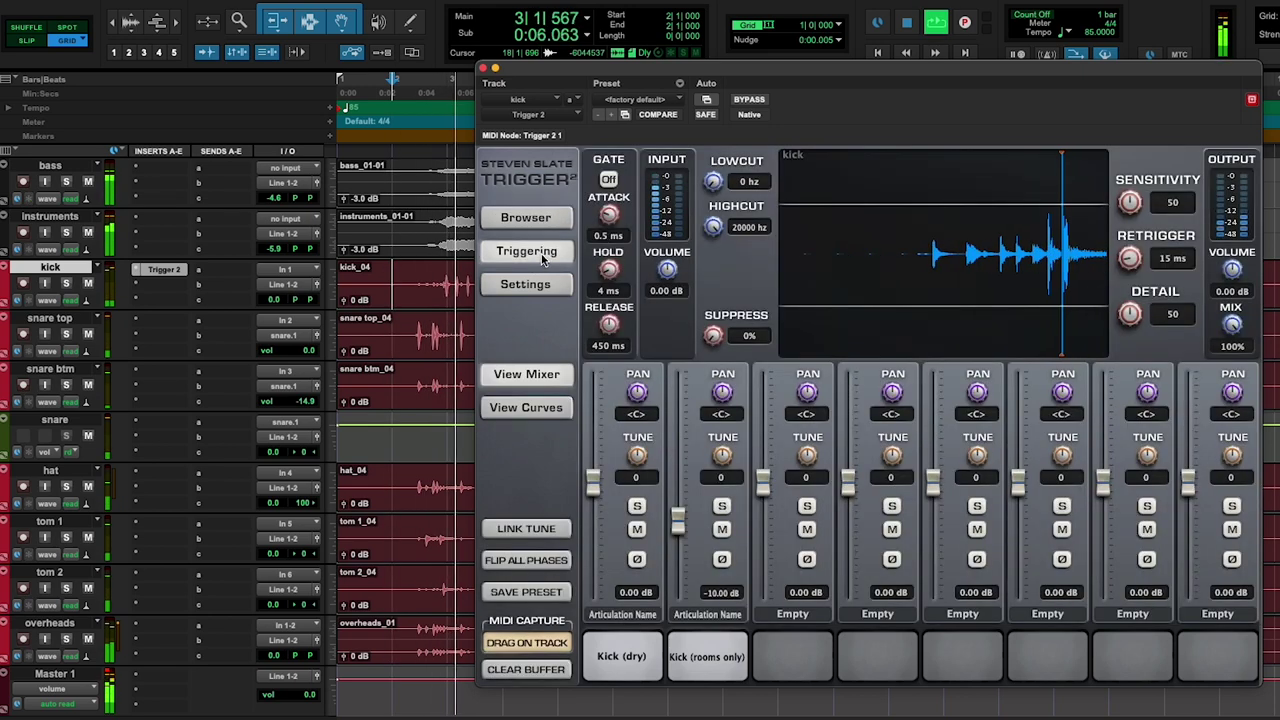
{"action": "left_click", "coordinate": [66, 284]}
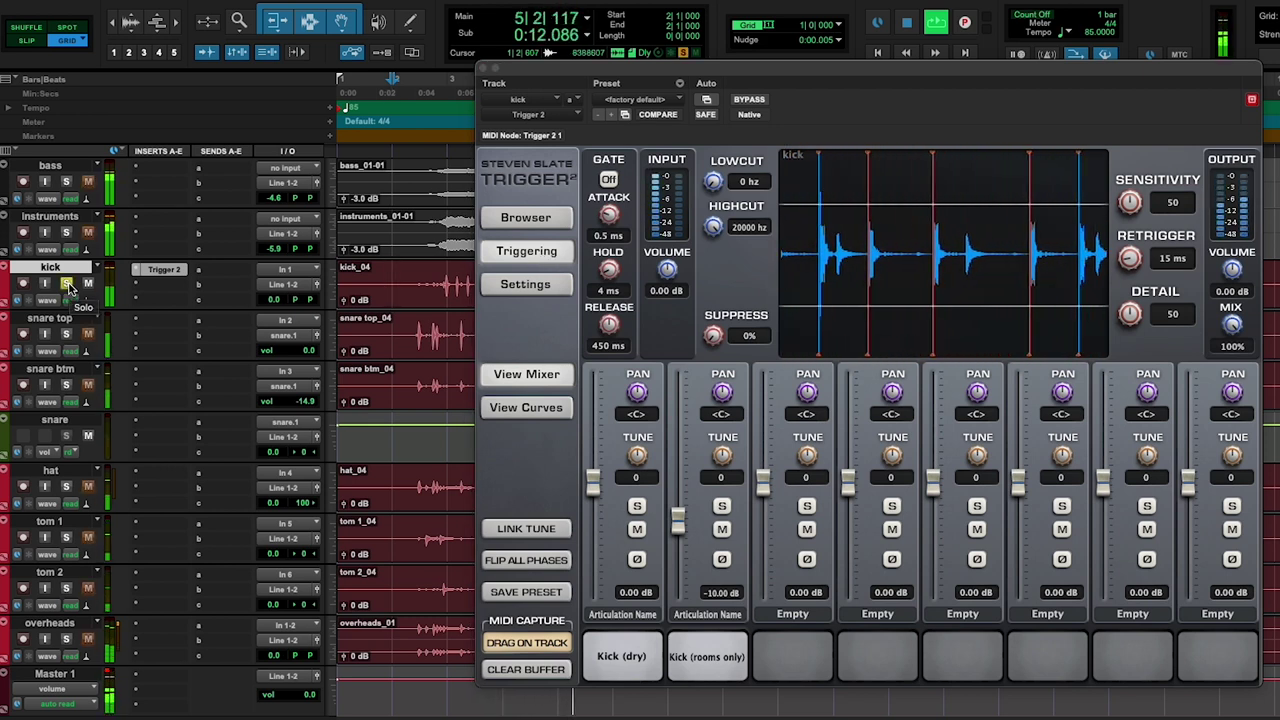
{"action": "key", "text": "space"}
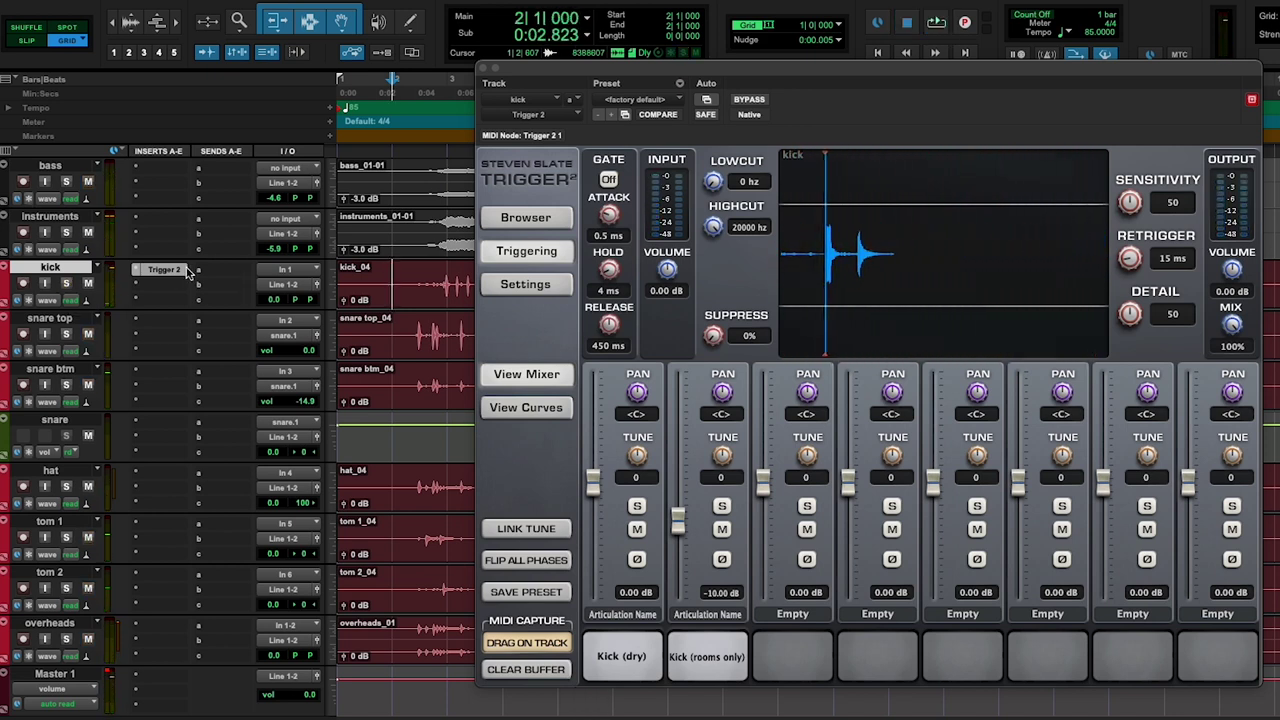
{"action": "left_click_drag", "start_coordinate": [163, 269], "coordinate": [161, 423]}
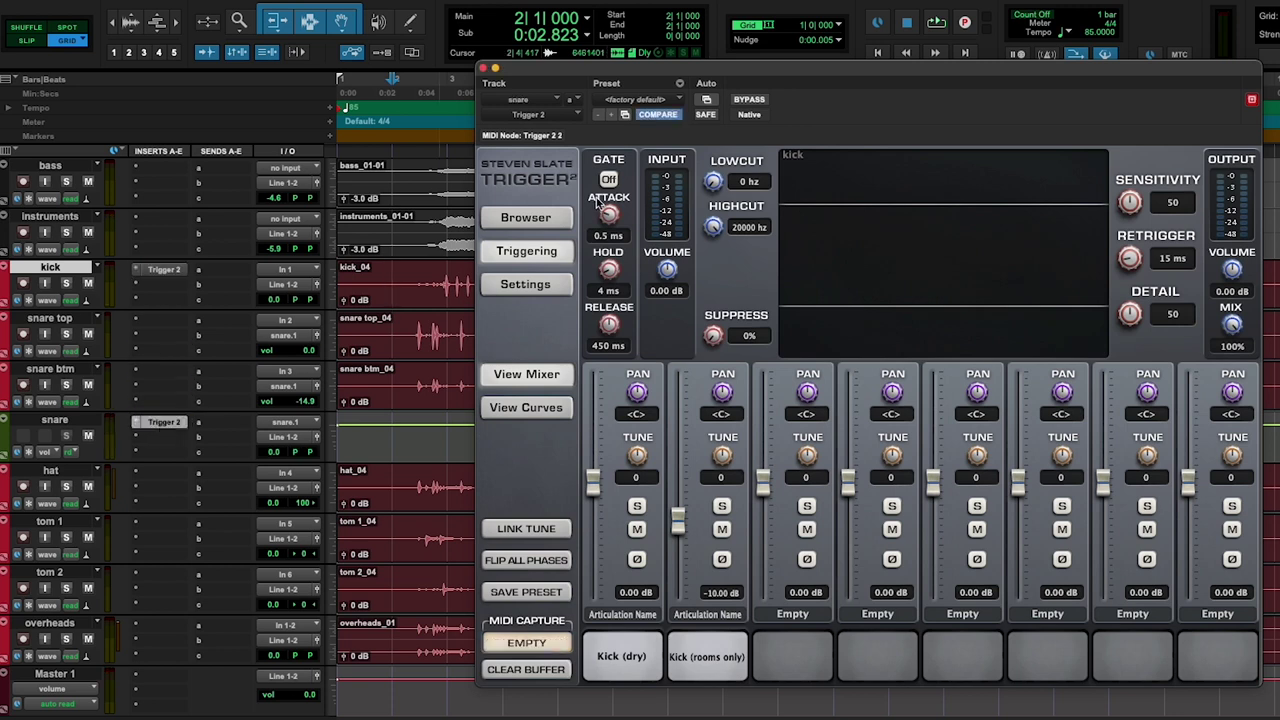
Load the Solid Black Beauty preset into the snare's Trigger 2
{"action": "left_click", "coordinate": [519, 222]}
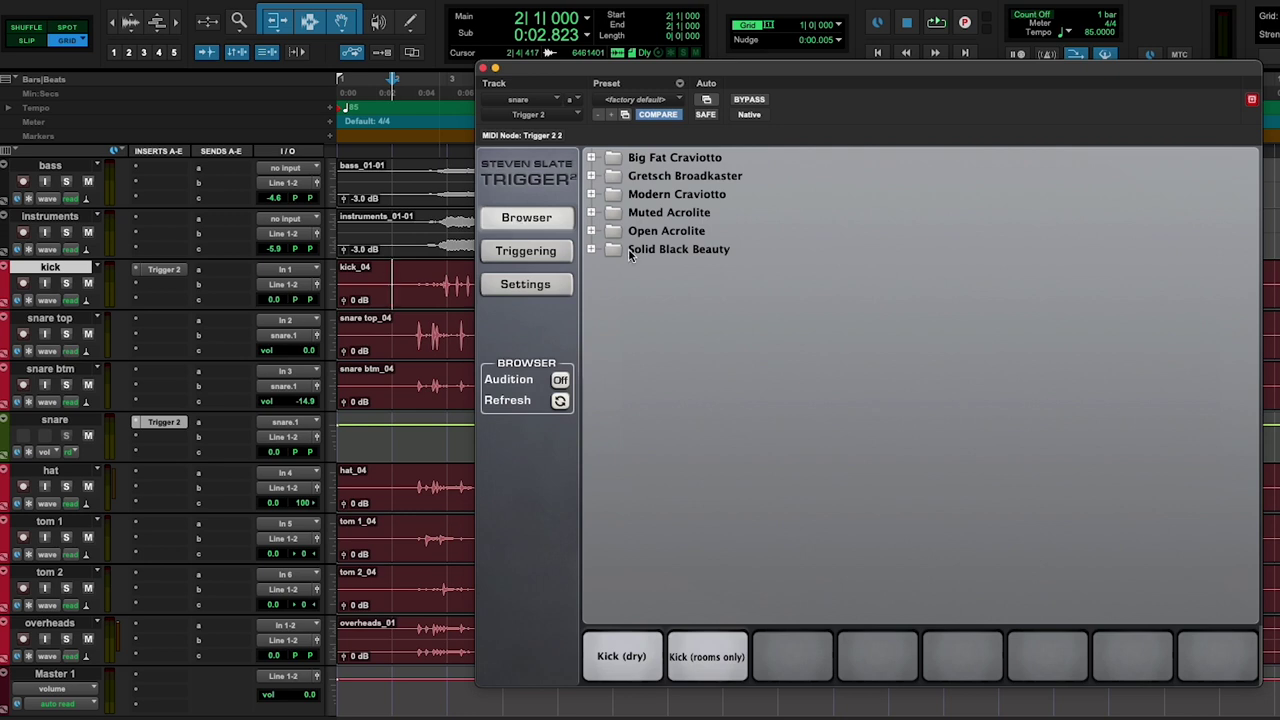
{"action": "double_click", "coordinate": [696, 249]}
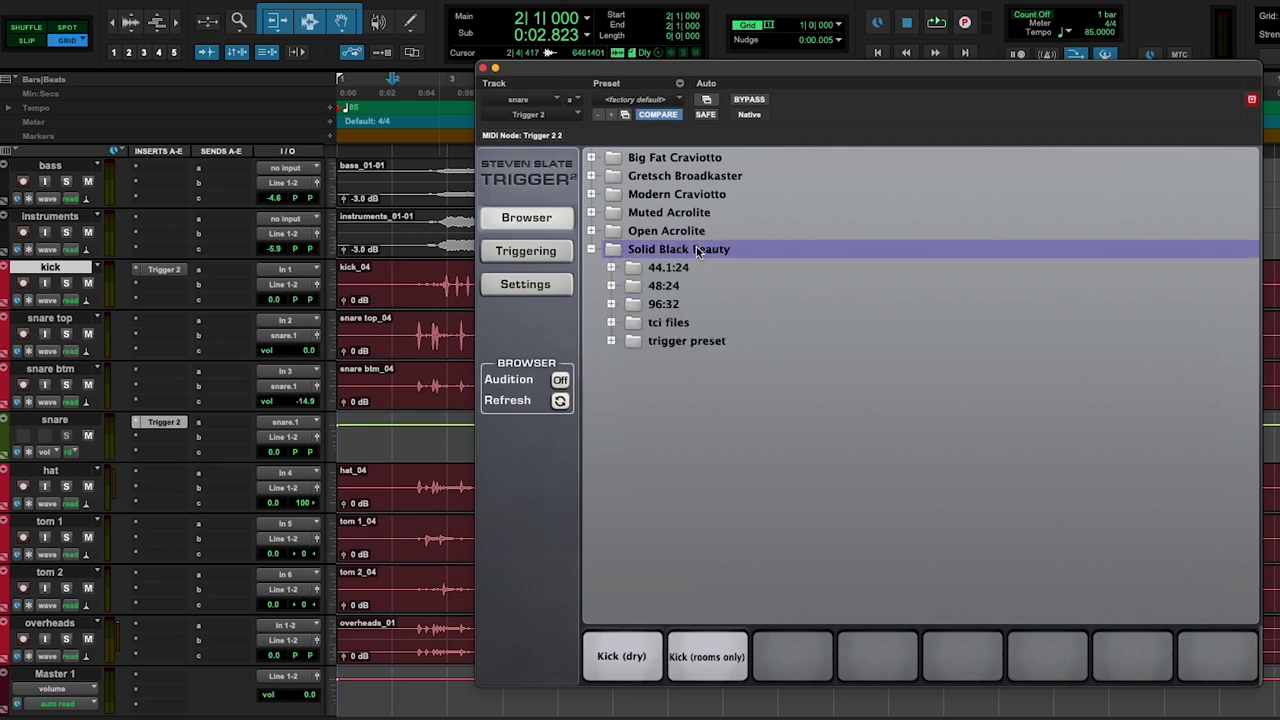
{"action": "double_click", "coordinate": [686, 341]}
{"action": "double_click", "coordinate": [690, 361]}
Audition the snare triggering with the snare top and btm tracks soloed
{"action": "left_click", "coordinate": [524, 253]}
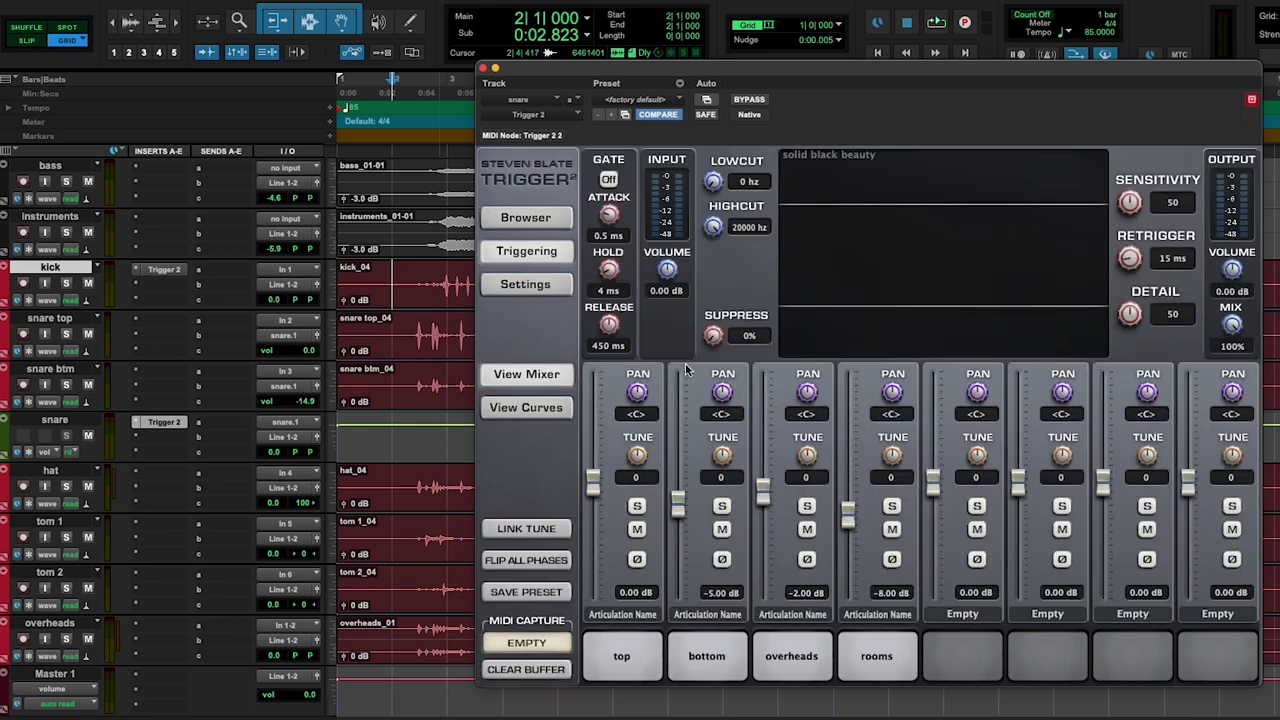
{"action": "key", "text": "space"}
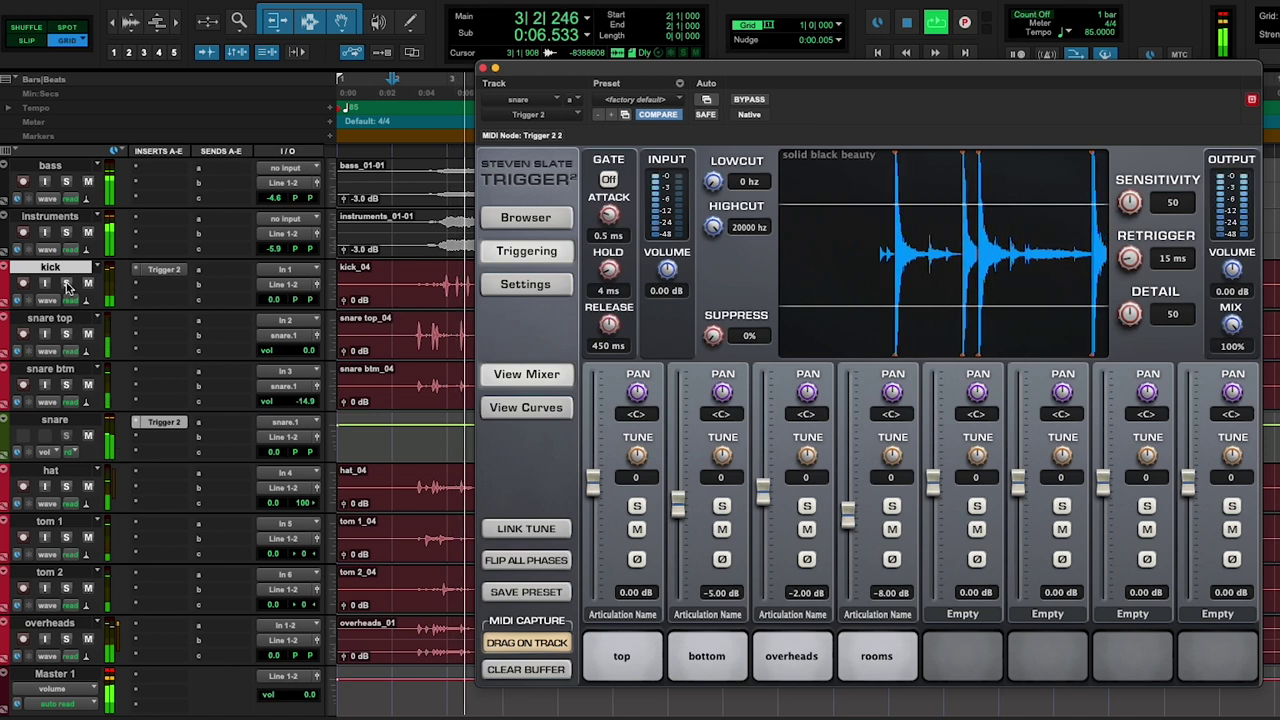
{"action": "left_click", "coordinate": [66, 334]}
{"action": "left_click", "coordinate": [66, 385]}
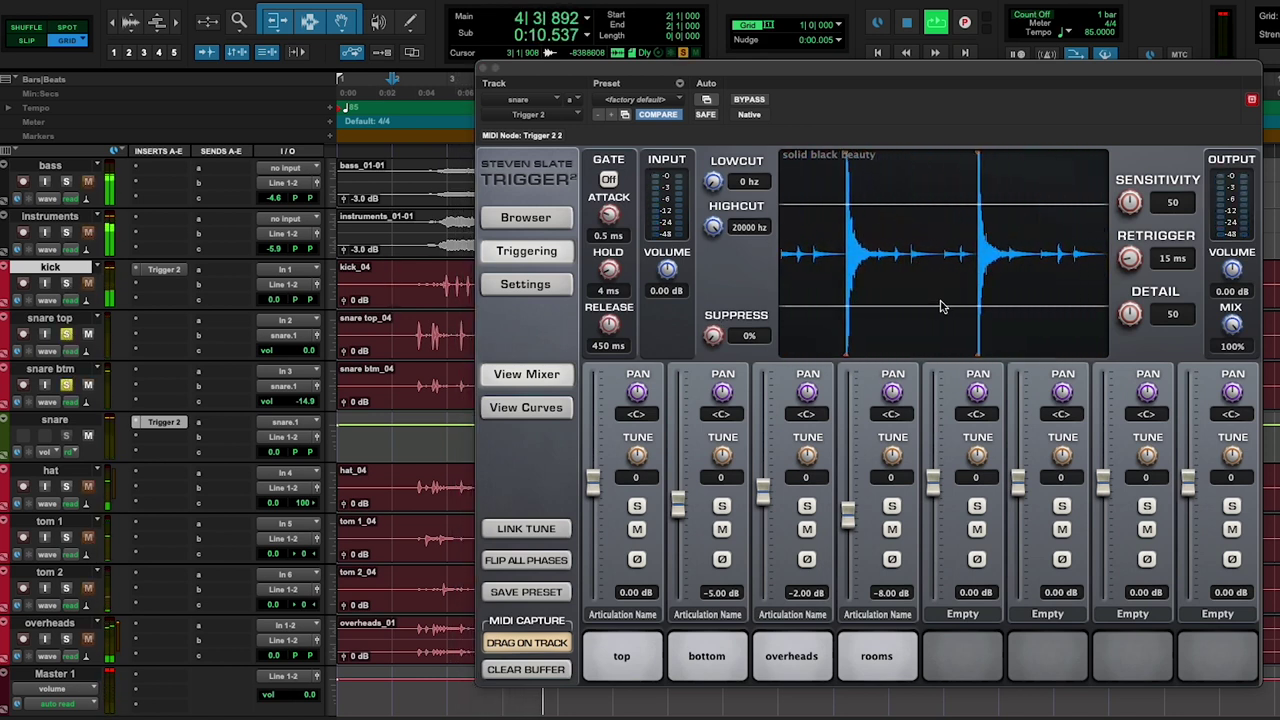
{"action": "key", "text": "space"}
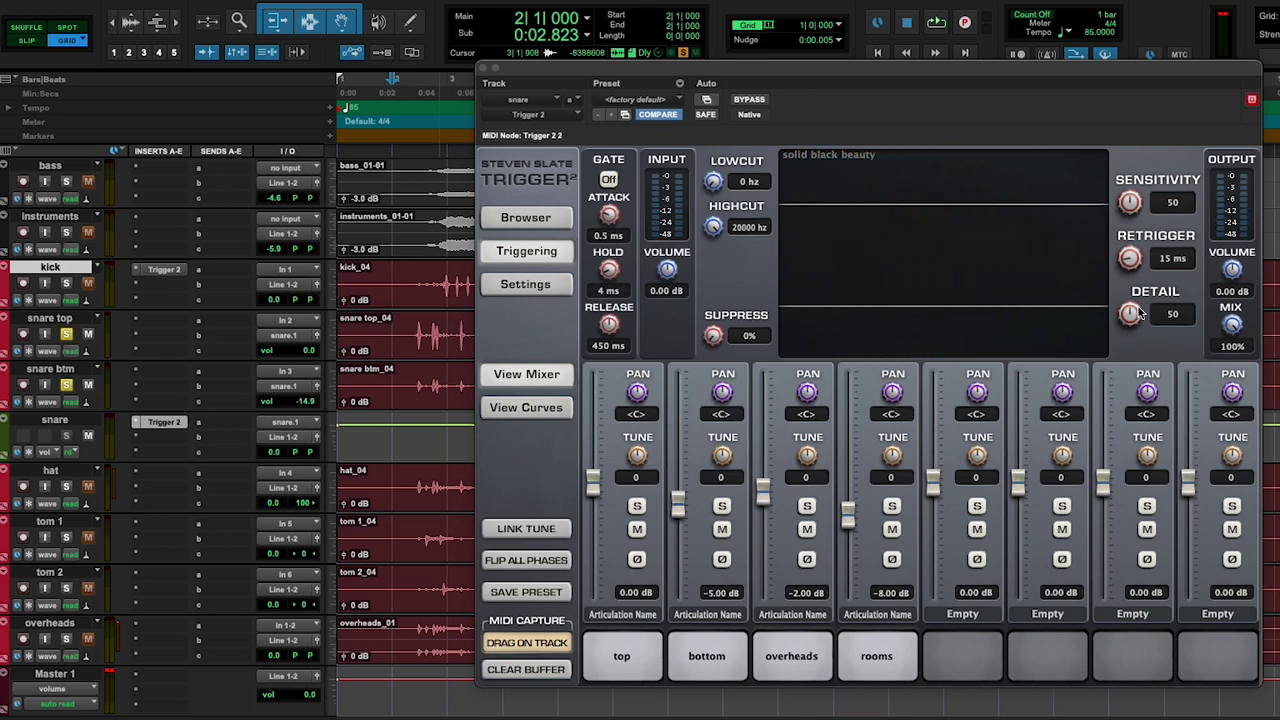
Set snare Trigger 2 Detail to 7, Sensitivity to 76, Mix at 100%, and audition
{"action": "left_click_drag", "start_coordinate": [1130, 316], "coordinate": [1125, 403]}
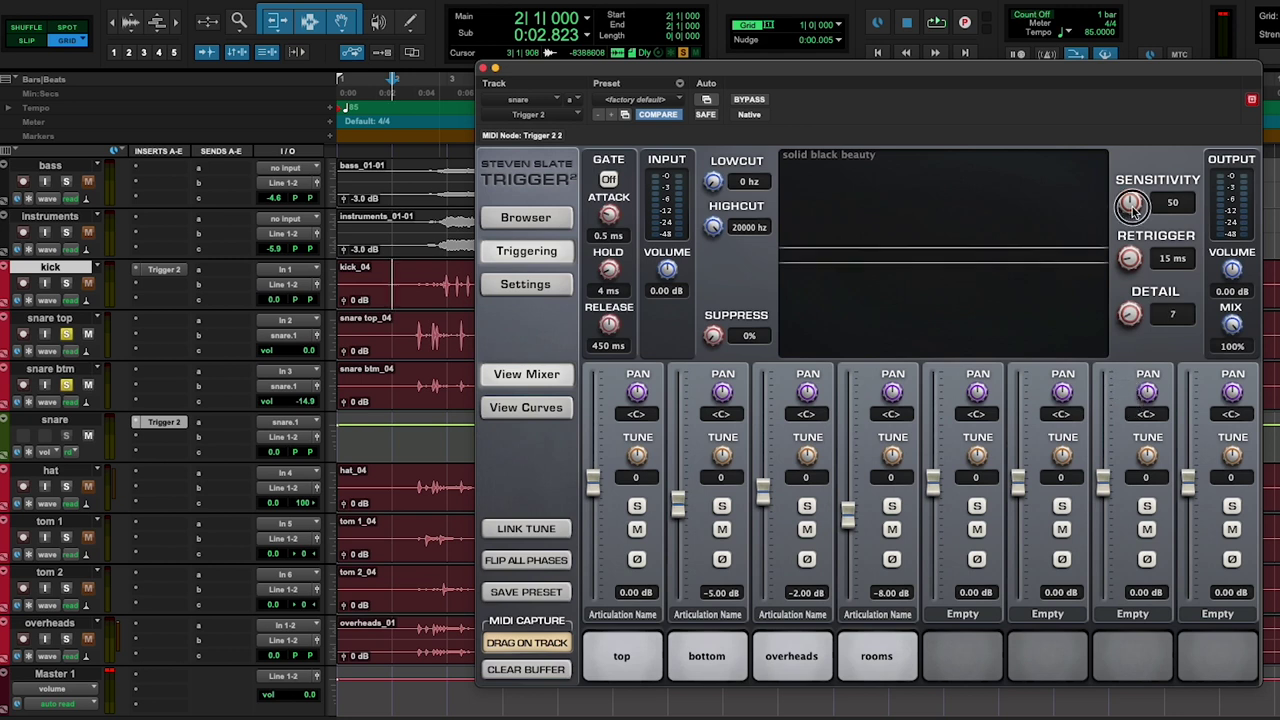
{"action": "left_click_drag", "start_coordinate": [1131, 205], "coordinate": [1139, 158]}
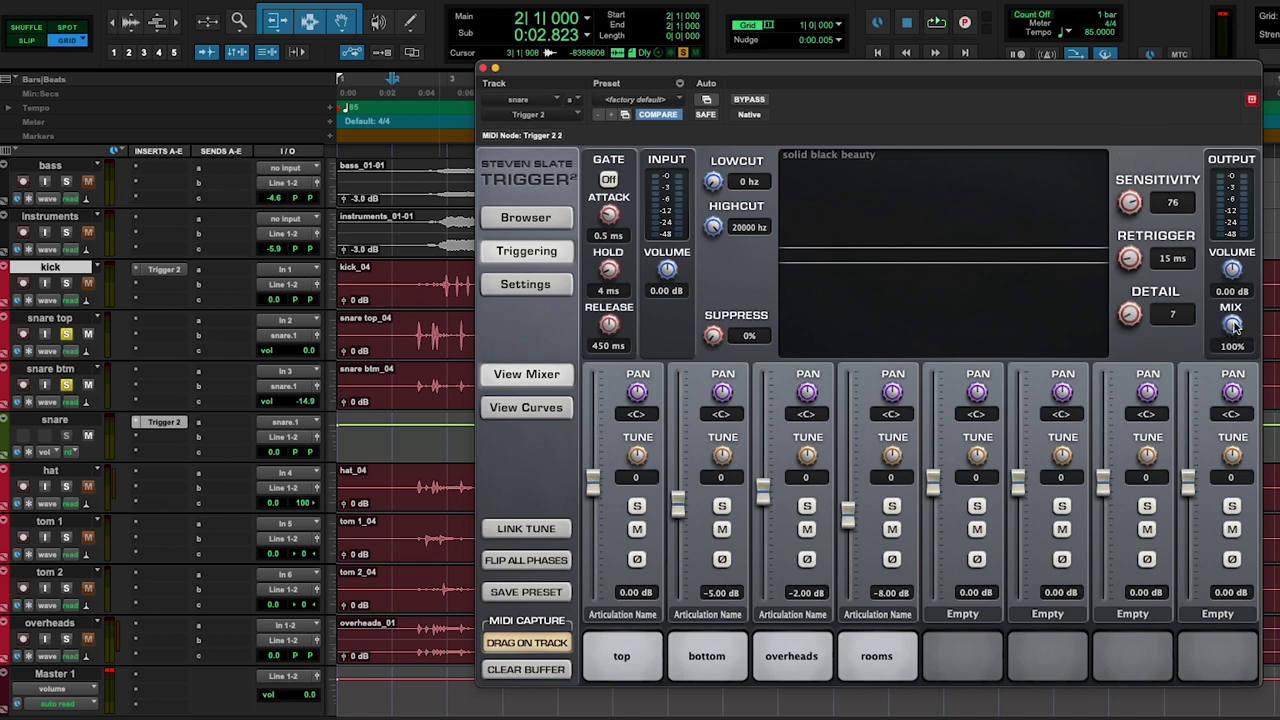
{"action": "left_click_drag", "start_coordinate": [1234, 322], "coordinate": [1234, 406]}
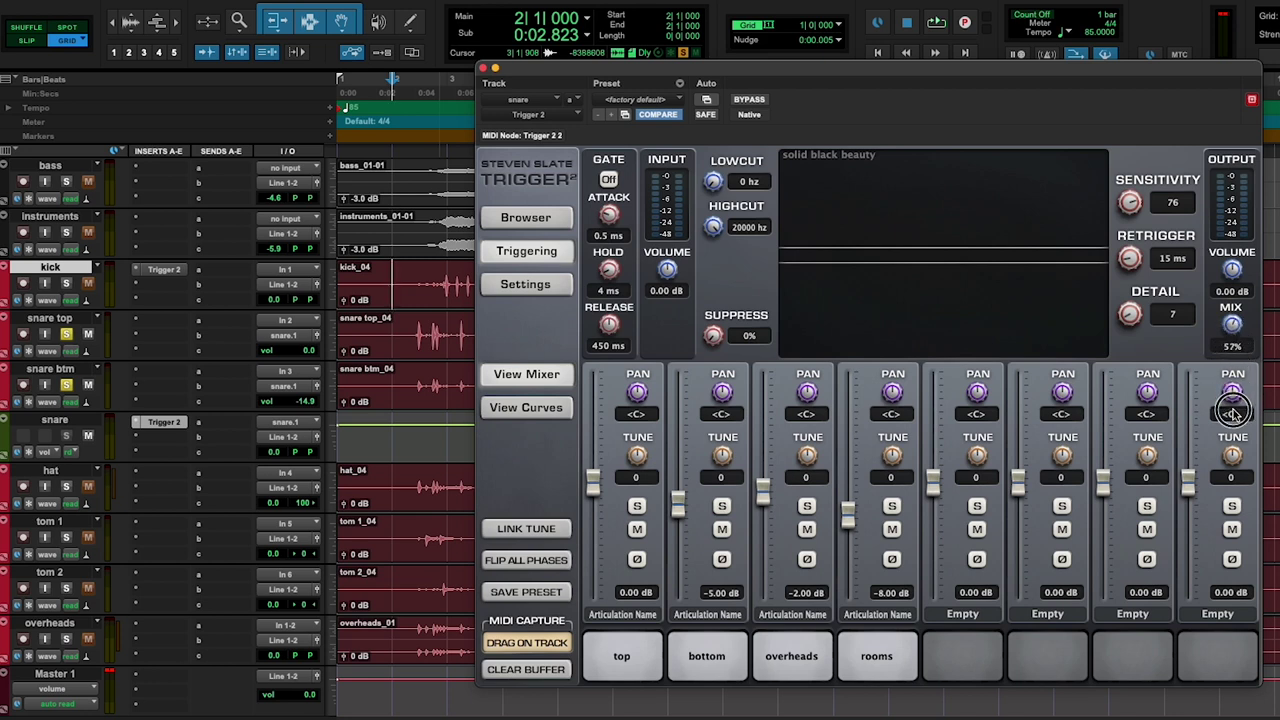
{"action": "left_click_drag", "start_coordinate": [1232, 413], "coordinate": [1250, 305]}
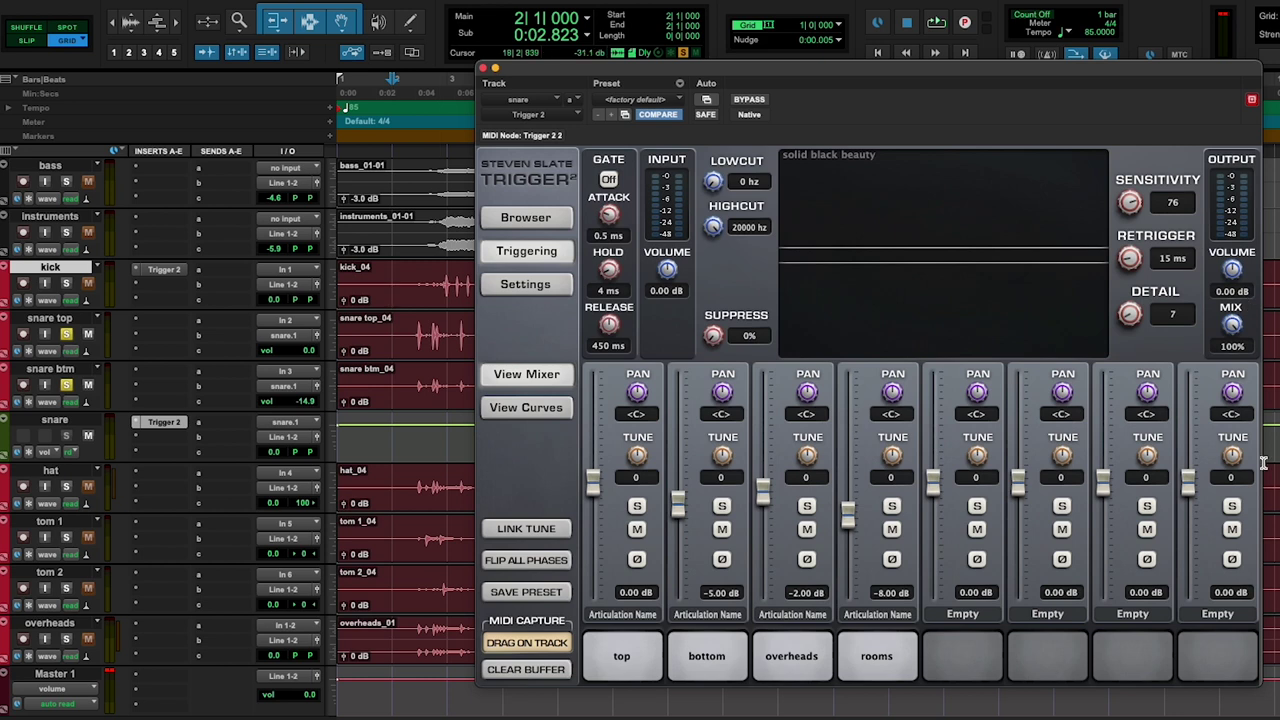
{"action": "key", "text": "space"}
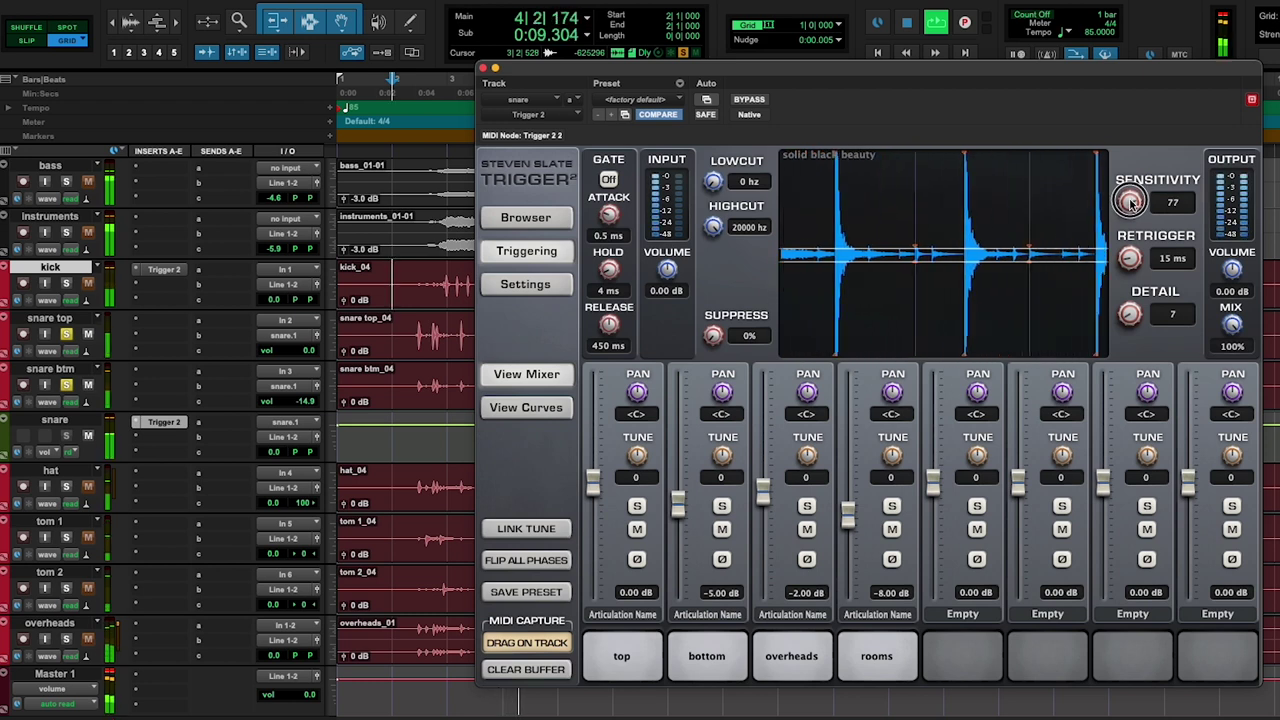
{"action": "left_click_drag", "start_coordinate": [1130, 204], "coordinate": [1131, 201]}
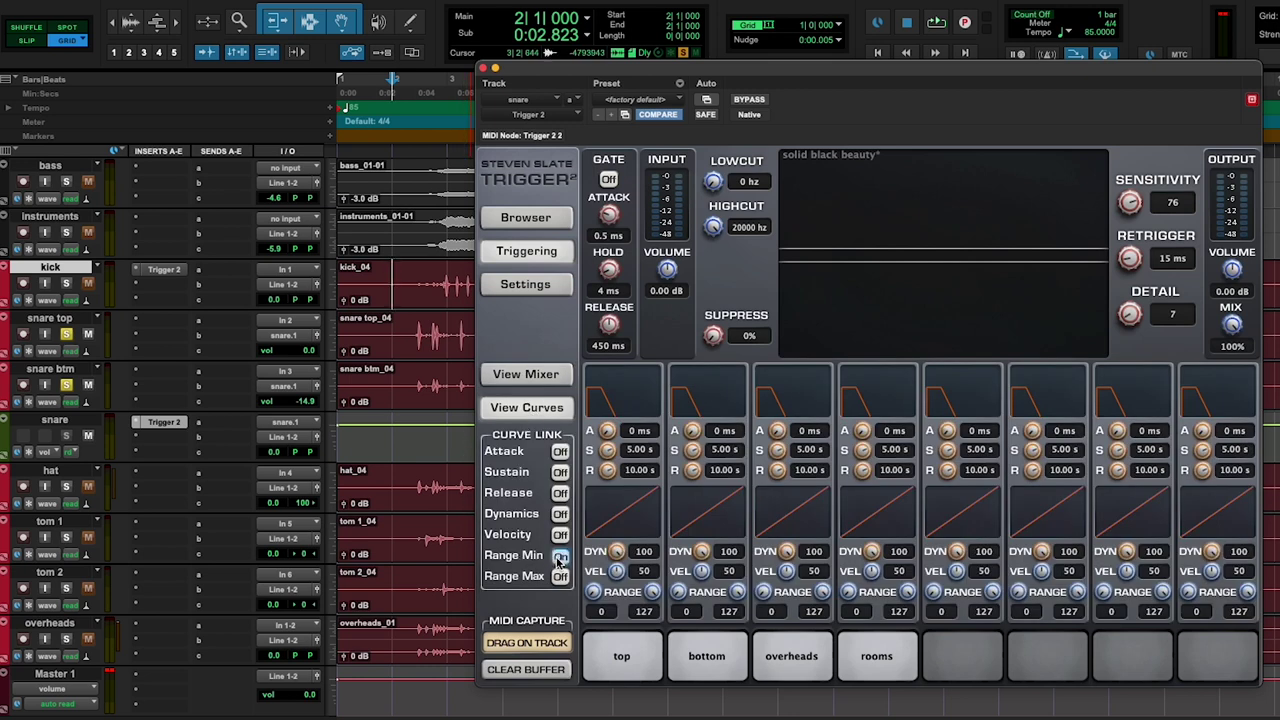
Raise the linked Range Min from 32 to 34 across all snare articulations during playback
{"action": "left_click_drag", "start_coordinate": [596, 592], "coordinate": [597, 564]}
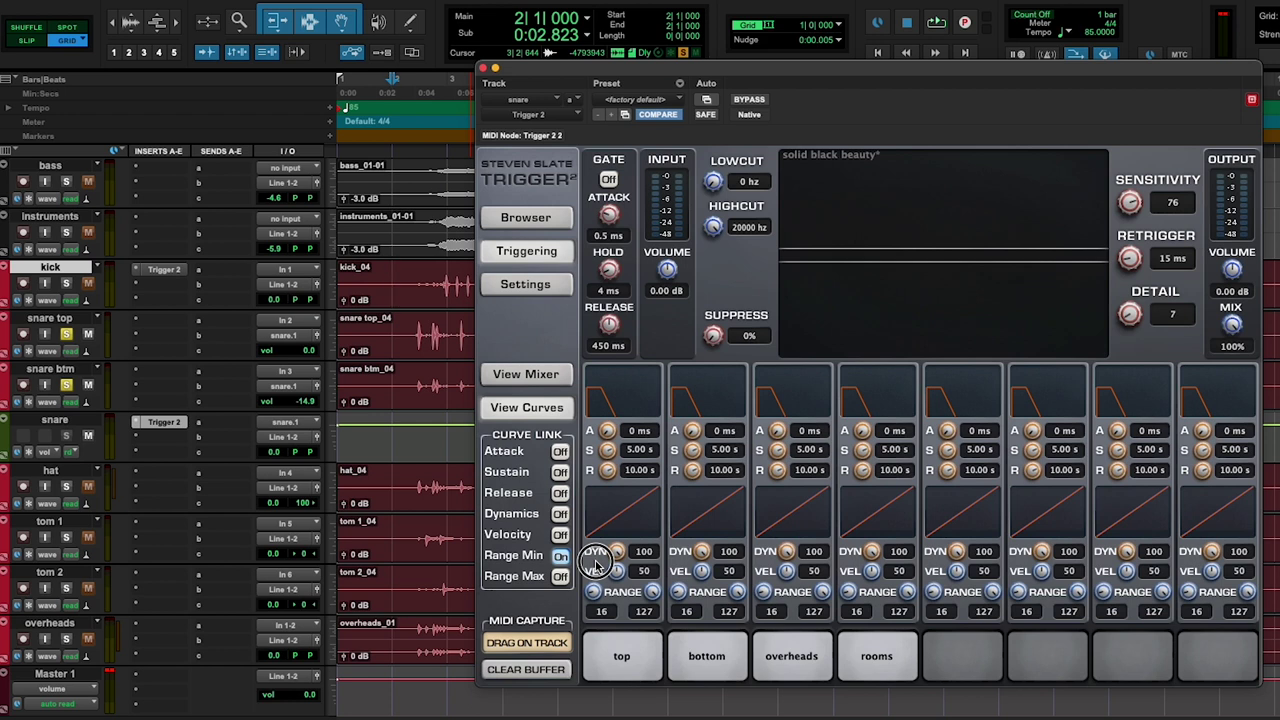
{"action": "key", "text": "space"}
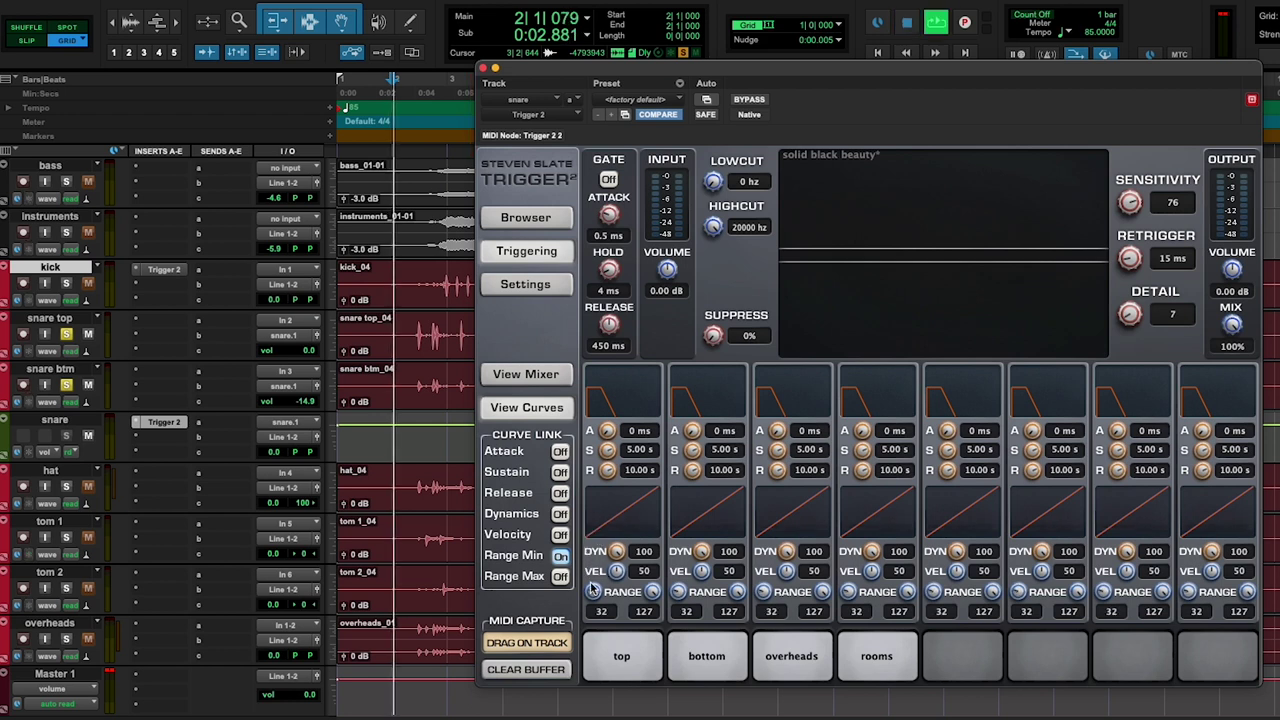
{"action": "scroll", "coordinate": [594, 592], "scroll_direction": "up", "scroll_amount": 1}
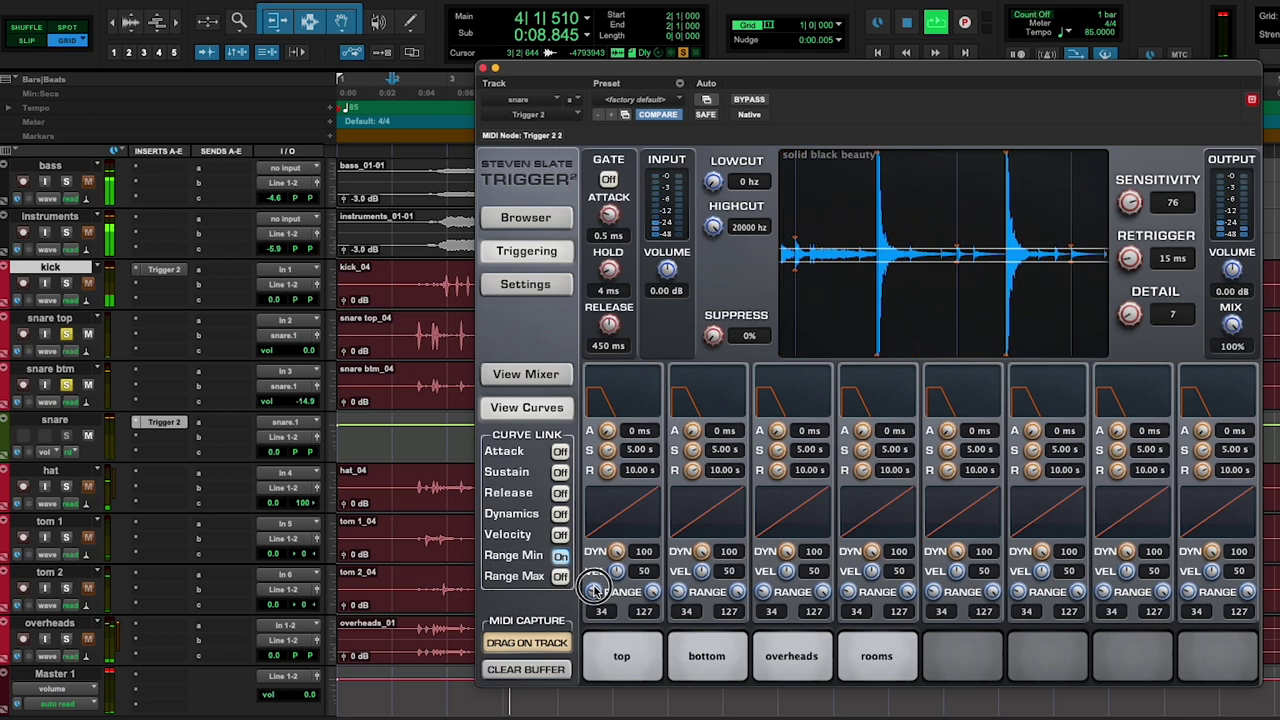
{"action": "scroll", "coordinate": [594, 592], "scroll_direction": "up", "scroll_amount": 2}
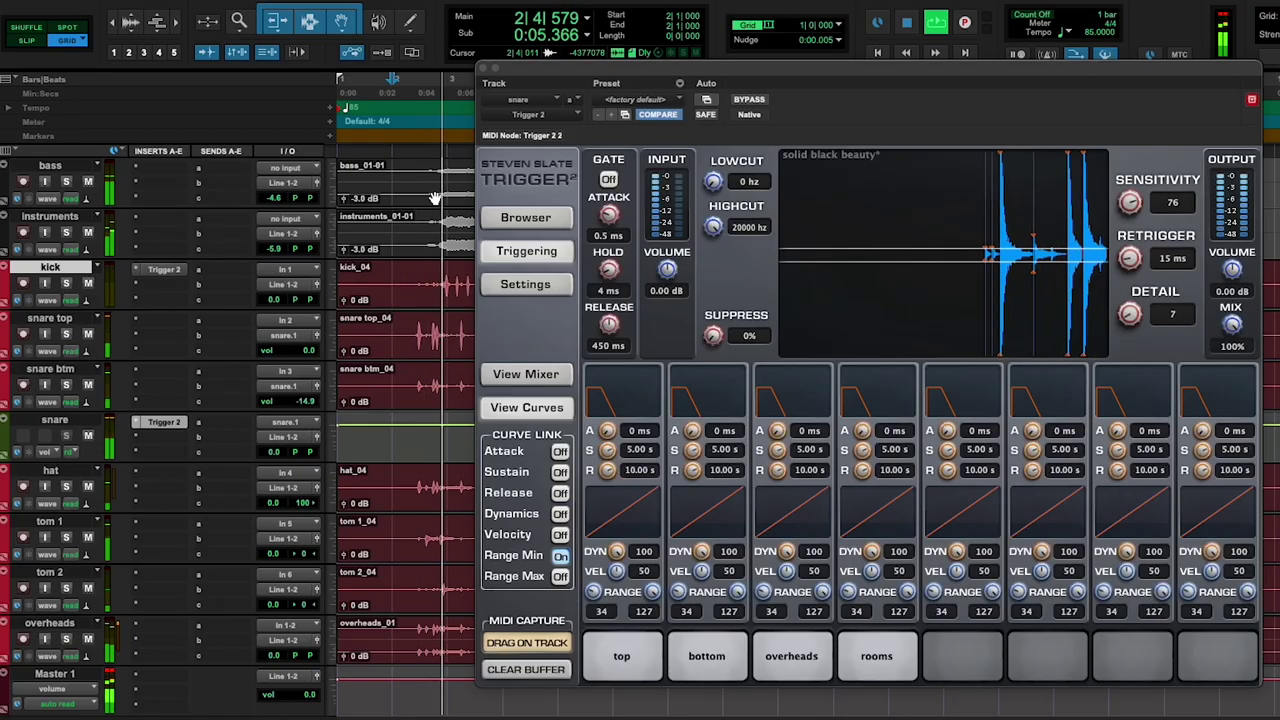
Stop playback and insert Trigger 2 from the Dynamics list on tom 1
{"action": "left_click", "coordinate": [526, 218]}
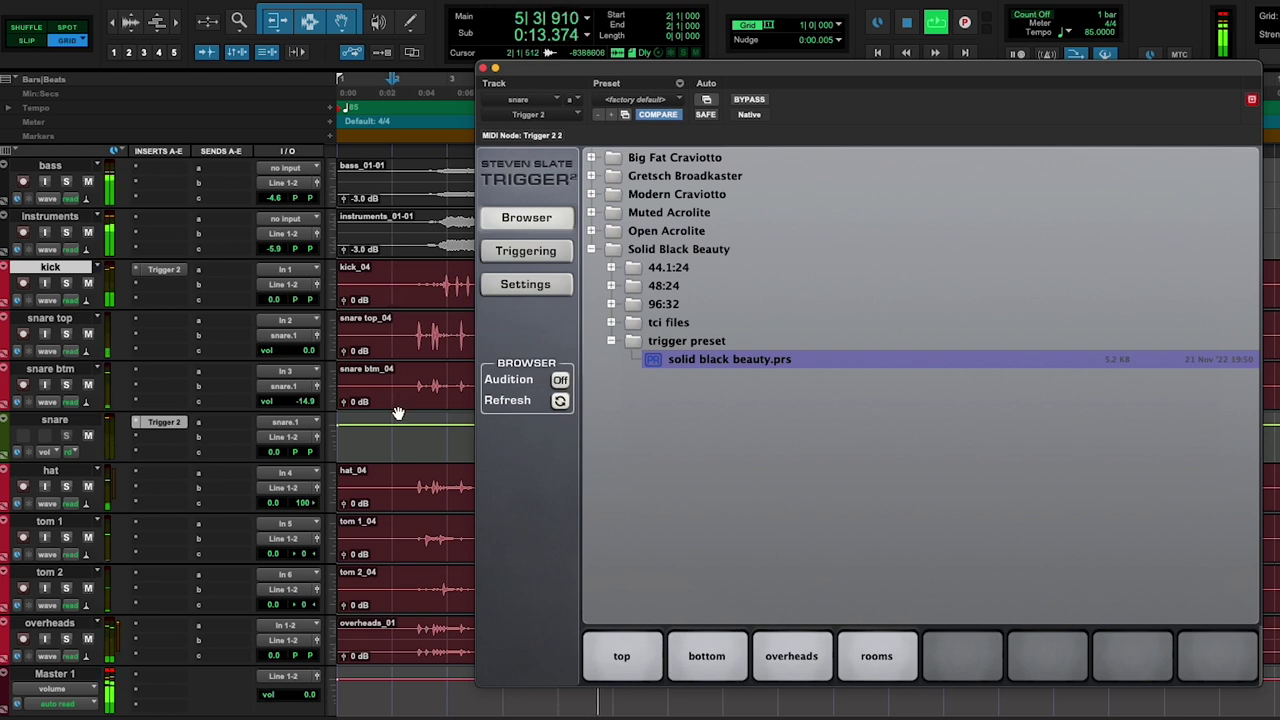
{"action": "key", "text": "space"}
{"action": "left_click", "coordinate": [403, 536]}
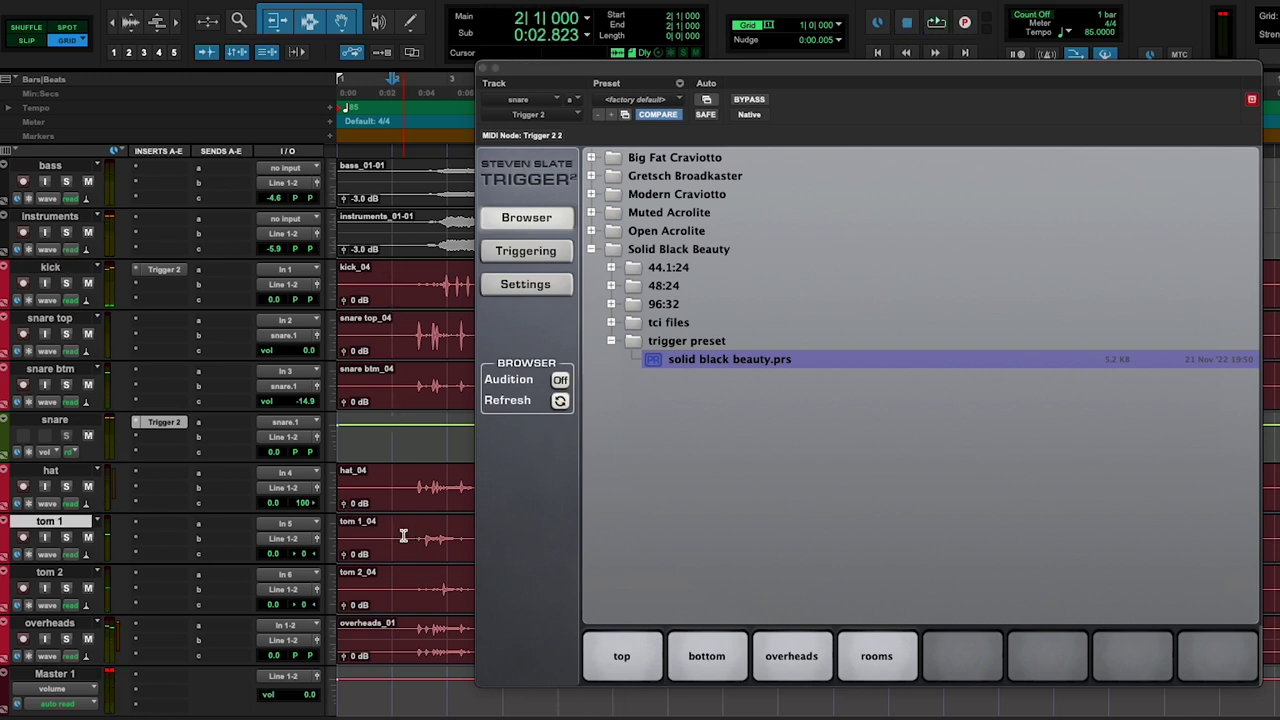
{"action": "left_click", "coordinate": [157, 529]}
{"action": "mouse_move", "coordinate": [185, 524]}
{"action": "mouse_move", "coordinate": [328, 542]}
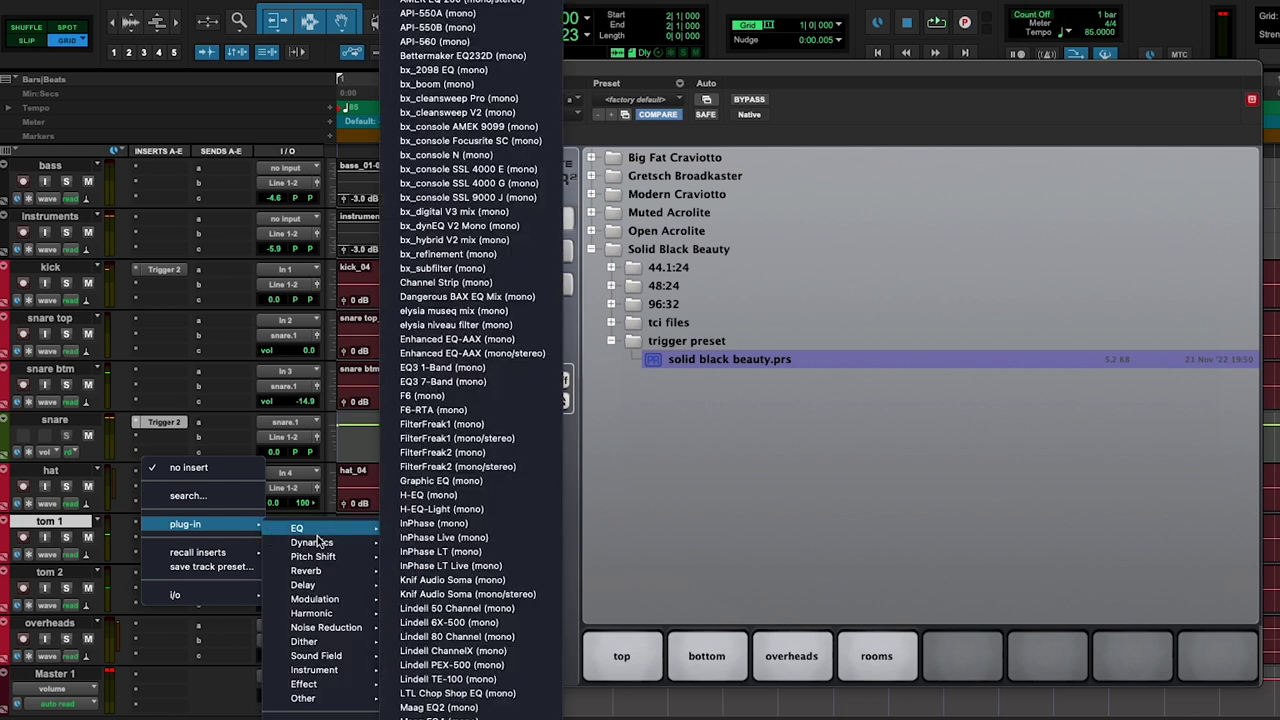
{"action": "scroll", "coordinate": [500, 400], "scroll_direction": "down", "scroll_amount": 10}
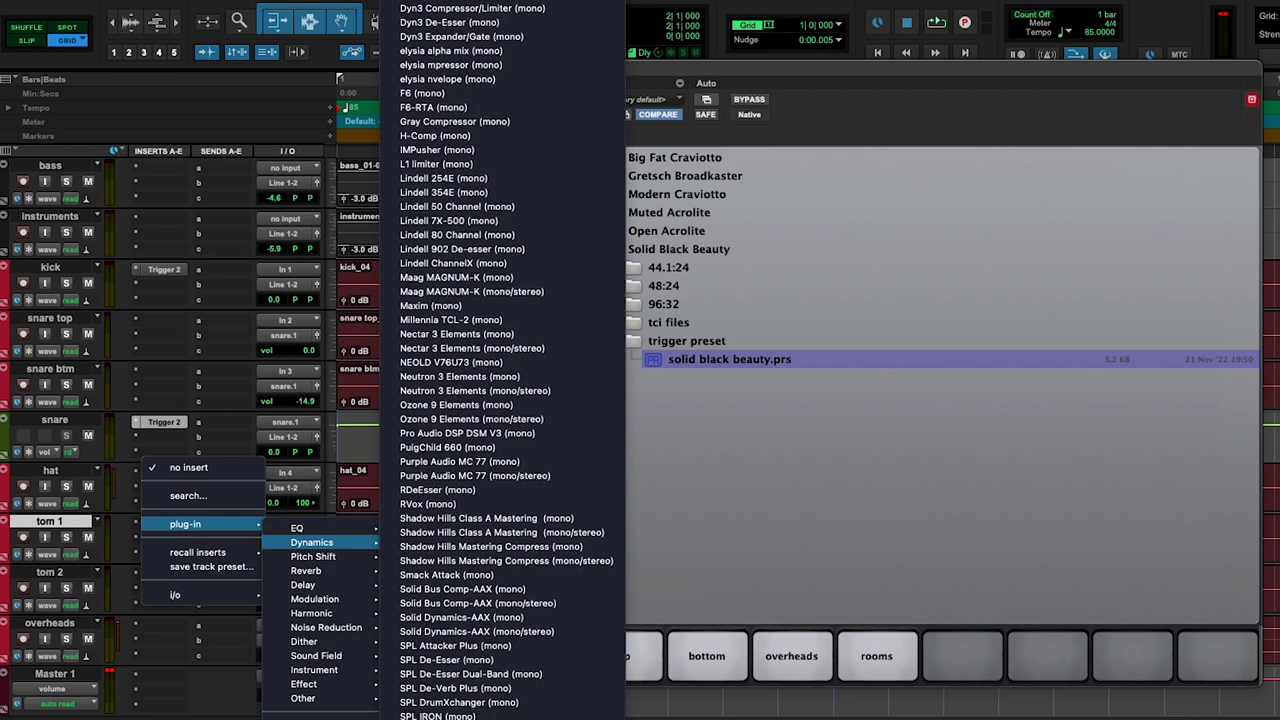
{"action": "scroll", "coordinate": [500, 600], "scroll_direction": "down", "scroll_amount": 2}
{"action": "left_click", "coordinate": [487, 678]}
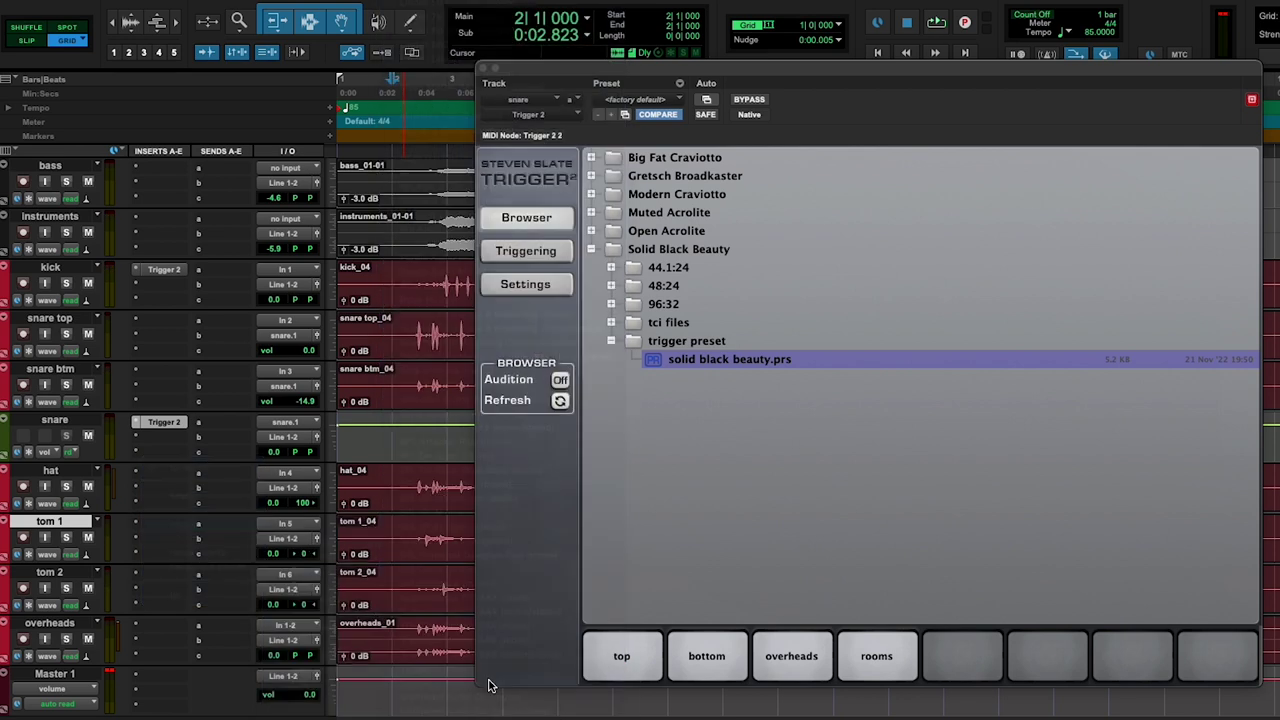
Load the Gretsch Broadkaster rack.prs preset into tom 1's Trigger 2
{"action": "left_click", "coordinate": [548, 220]}
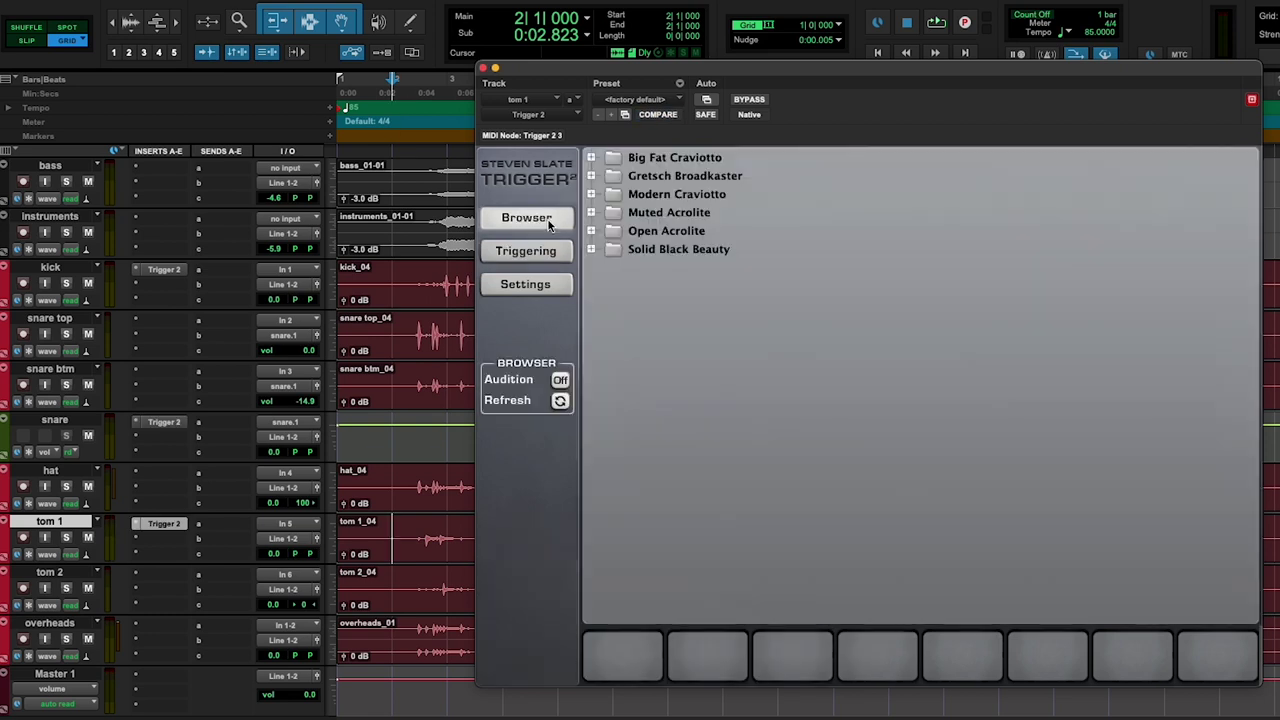
{"action": "double_click", "coordinate": [671, 179]}
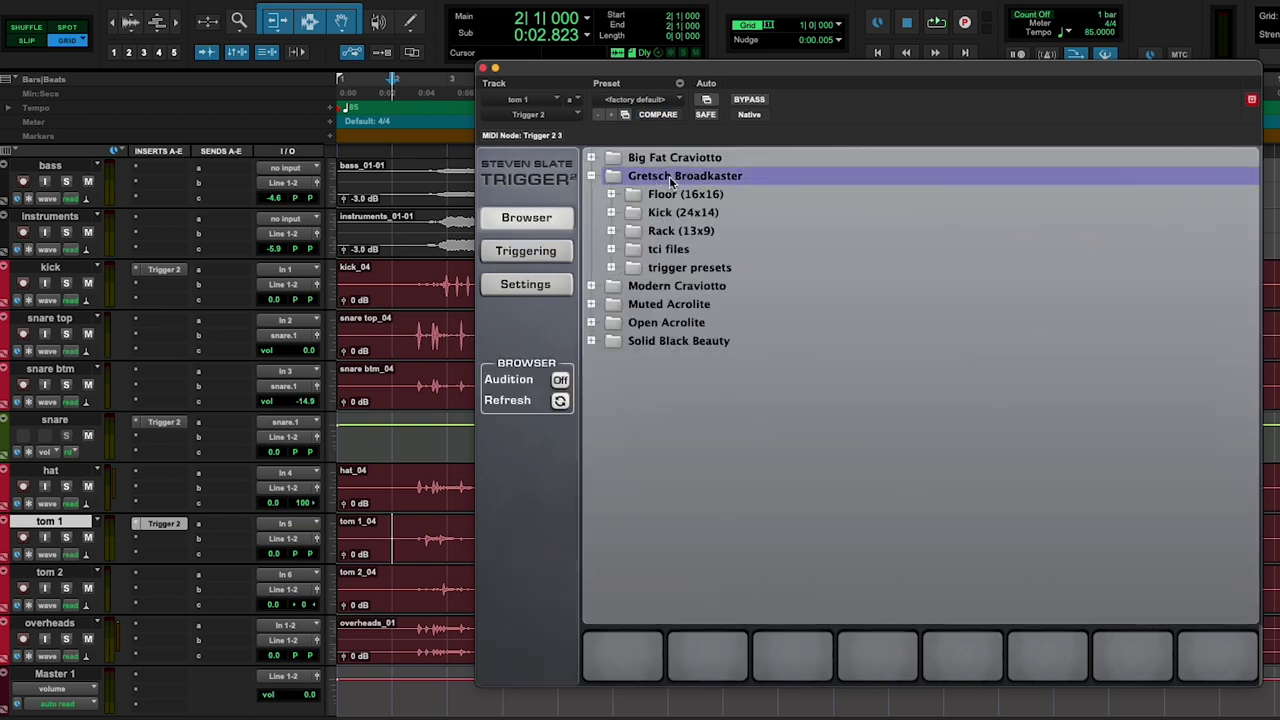
{"action": "double_click", "coordinate": [678, 270]}
{"action": "double_click", "coordinate": [699, 323]}
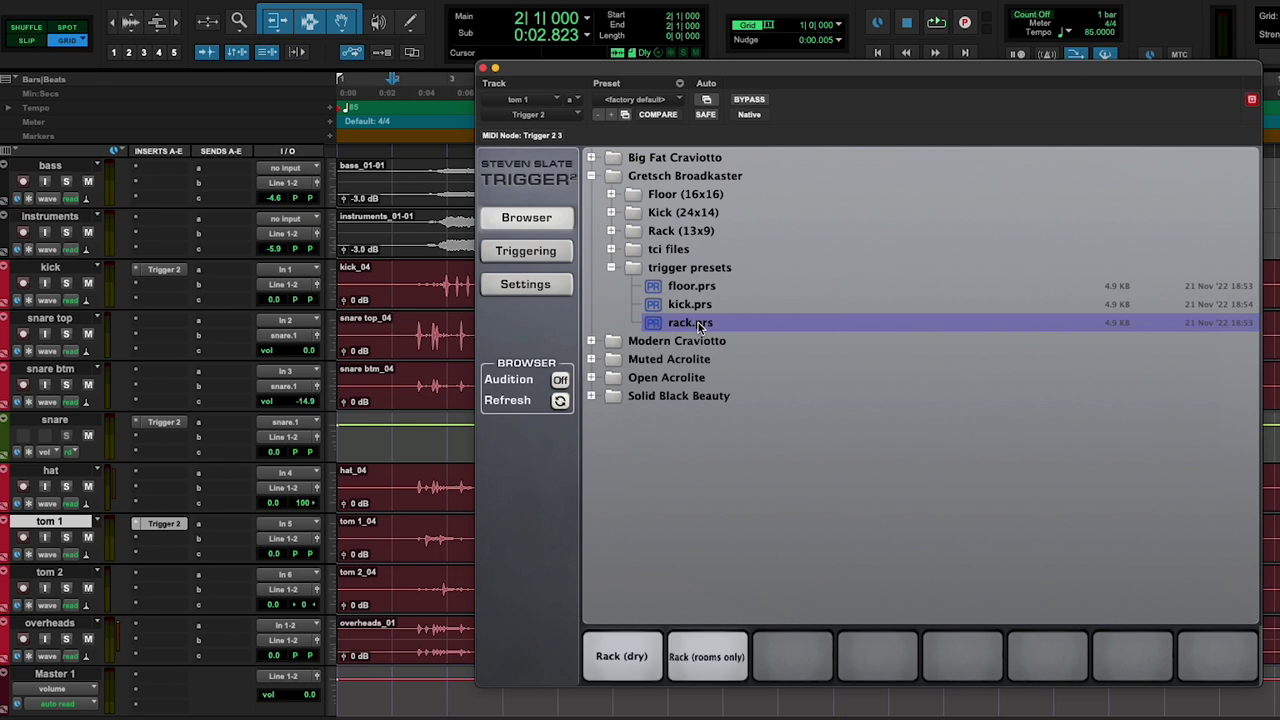
{"action": "left_click", "coordinate": [525, 252]}
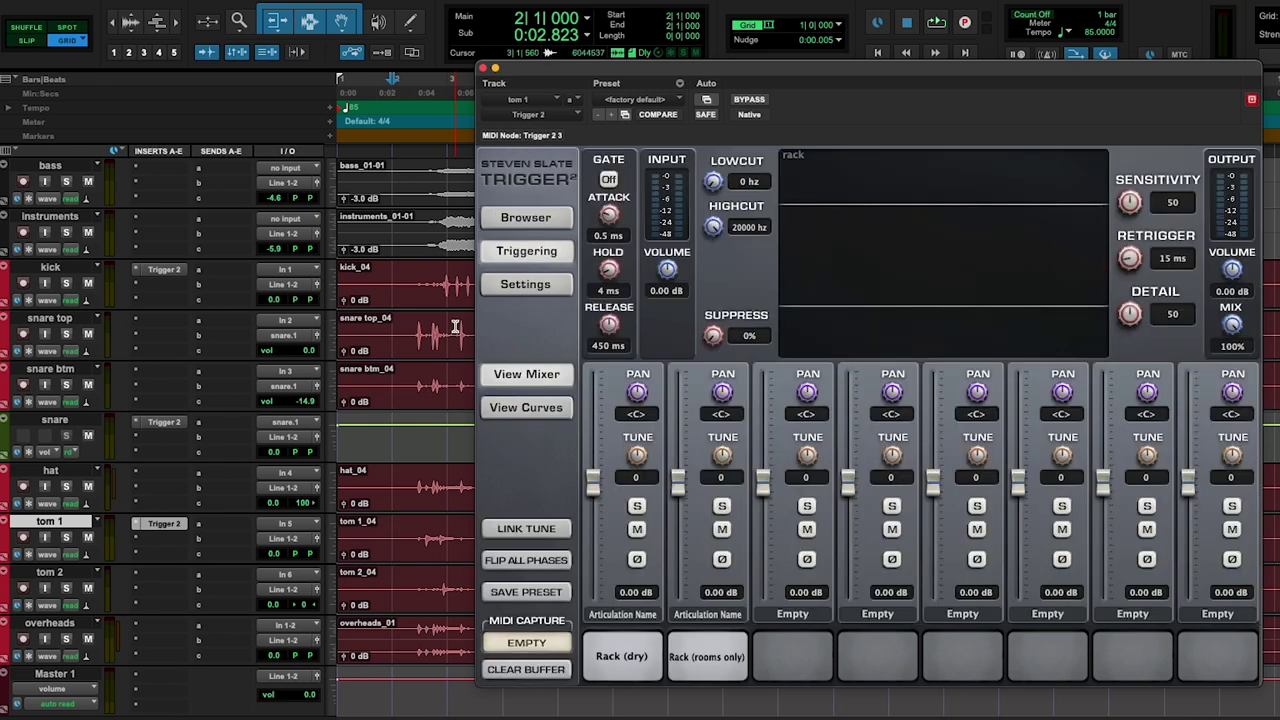
Audition tom 1's triggered rack samples and lower its volume to -2.0 dB
{"action": "key", "text": "space"}
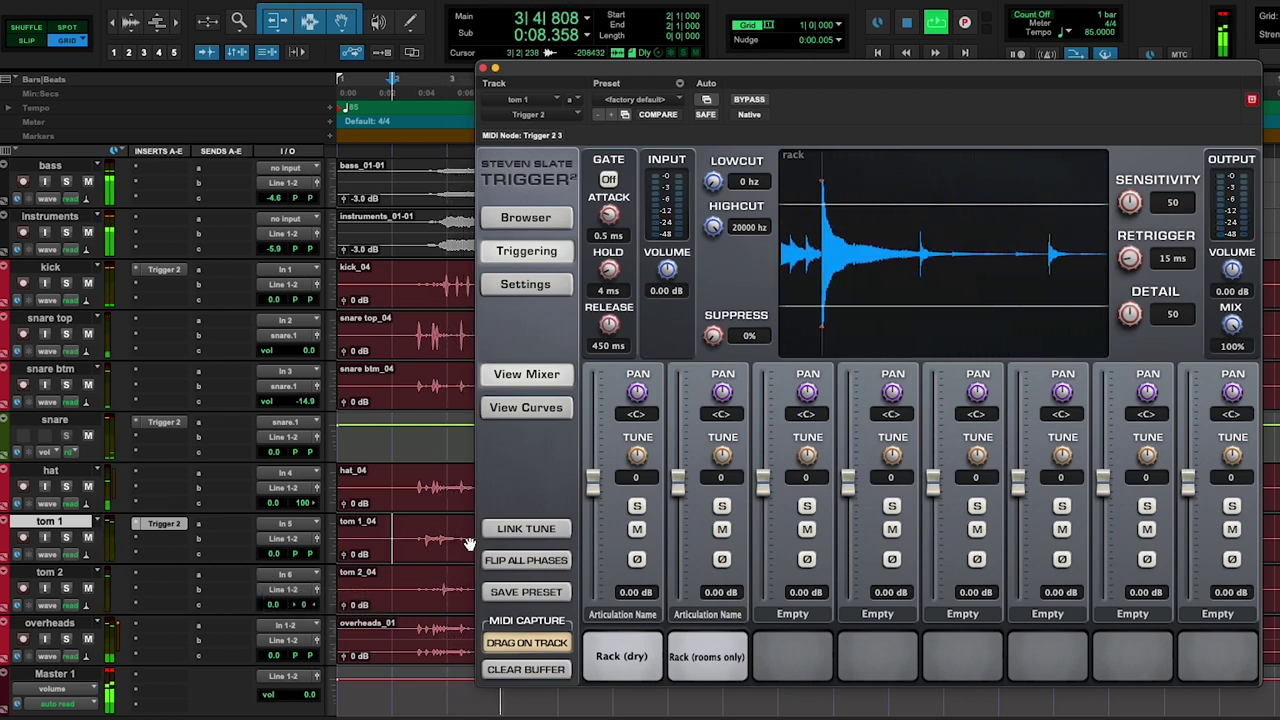
{"action": "key", "text": "space"}
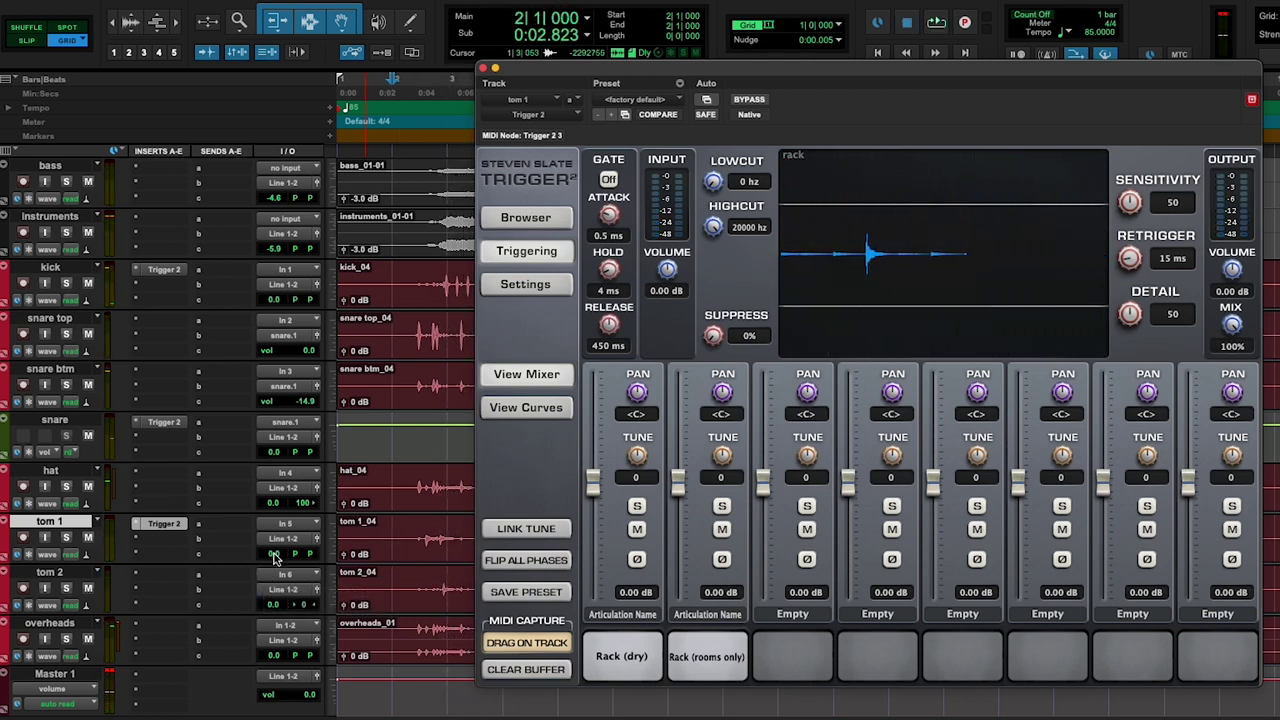
{"action": "left_click_drag", "start_coordinate": [275, 556], "coordinate": [275, 558]}
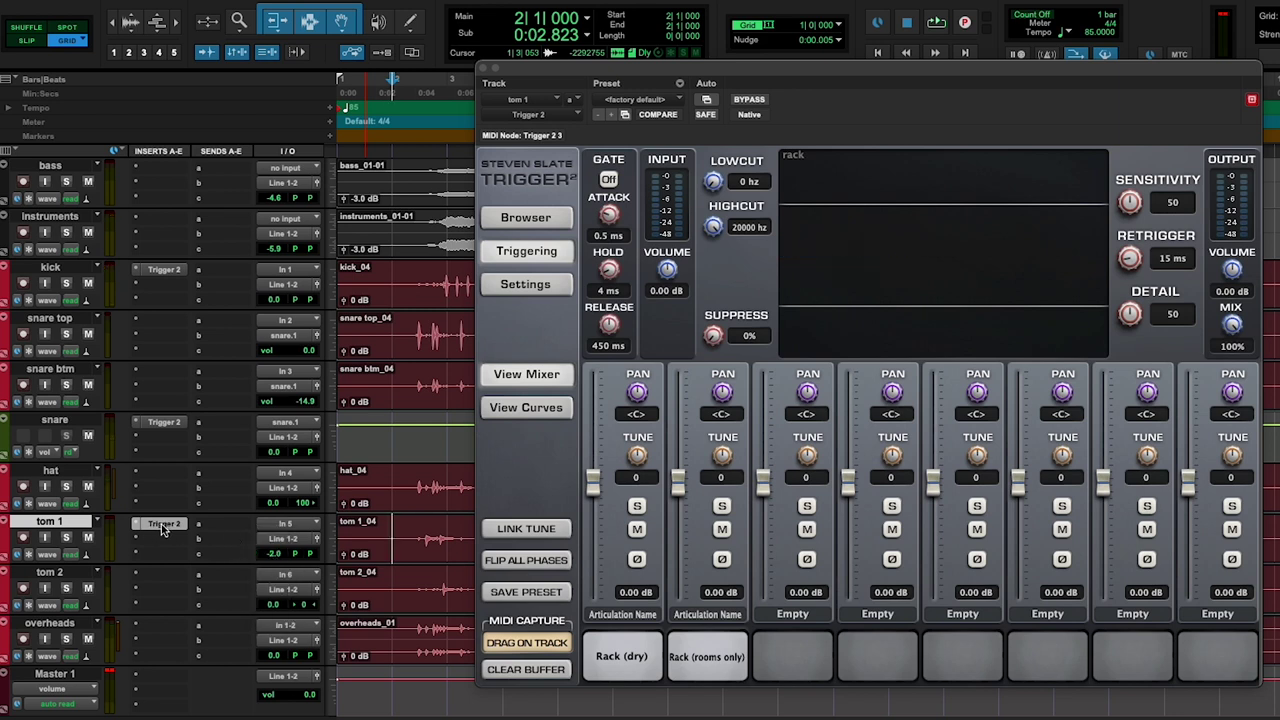
Load the Gretsch Broadkaster floor preset into tom 2's Trigger 2
{"action": "left_click", "coordinate": [162, 575]}
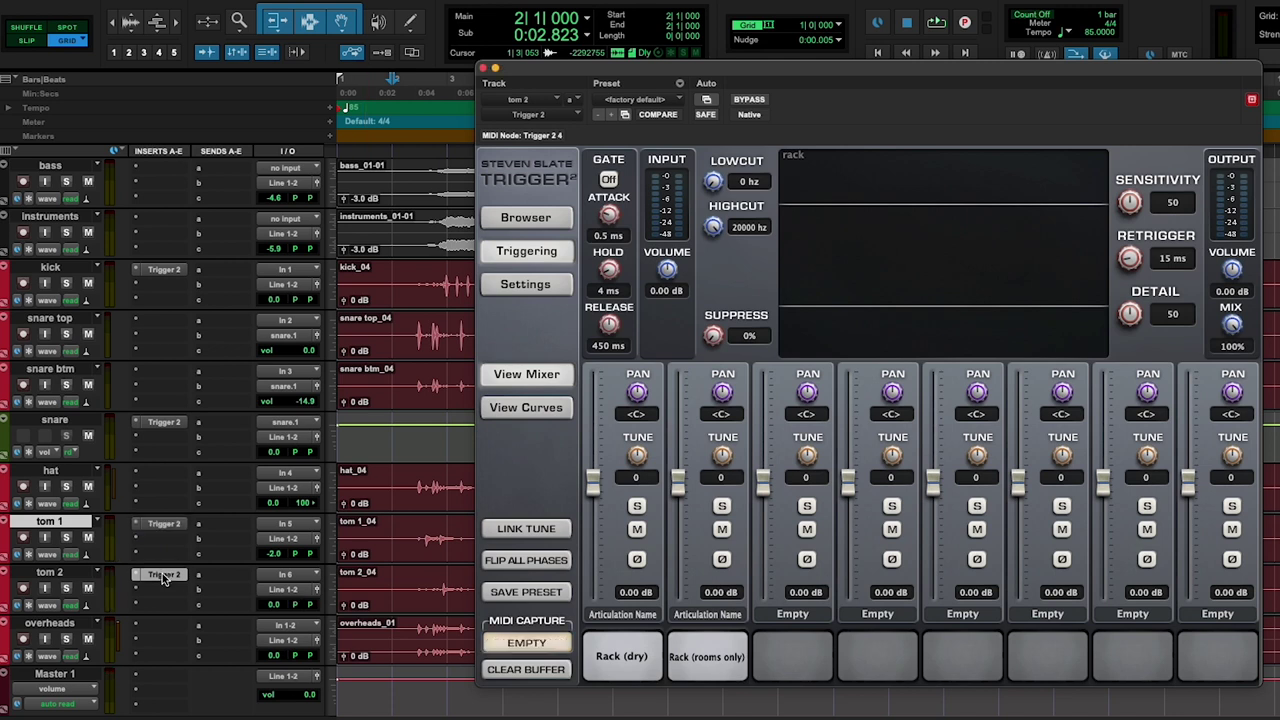
{"action": "left_click", "coordinate": [530, 220]}
{"action": "double_click", "coordinate": [674, 177]}
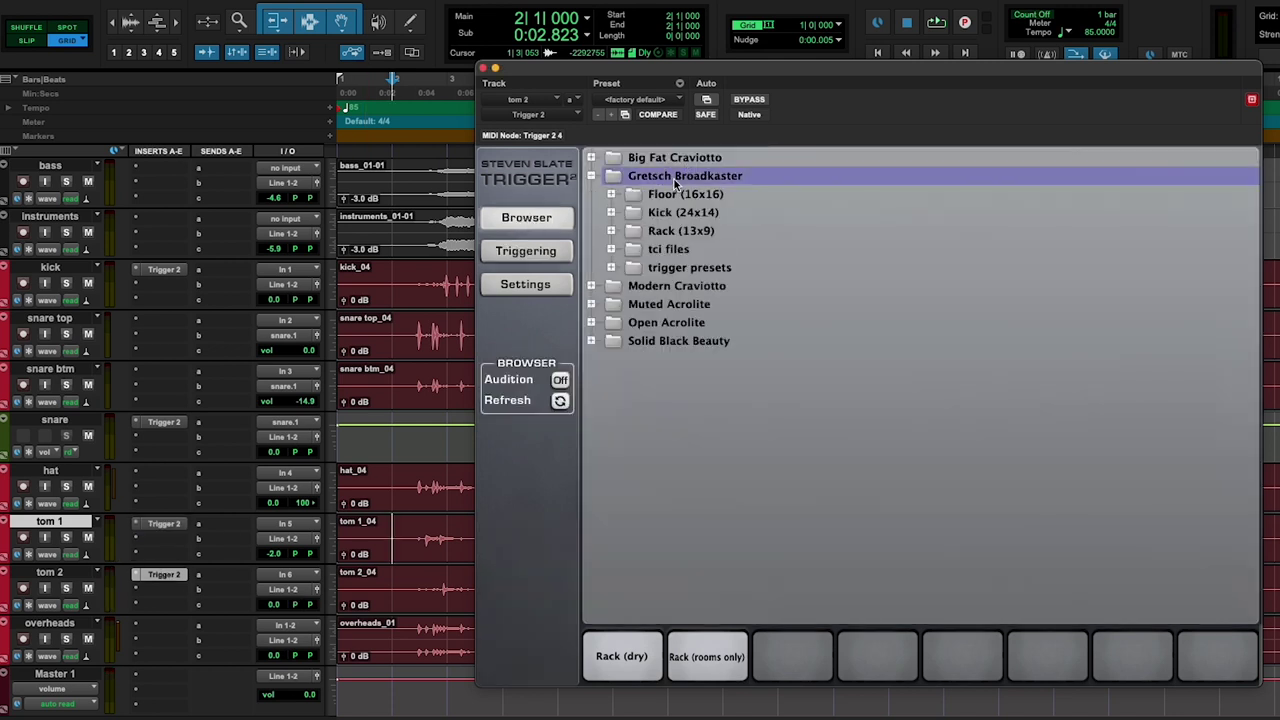
{"action": "double_click", "coordinate": [677, 268]}
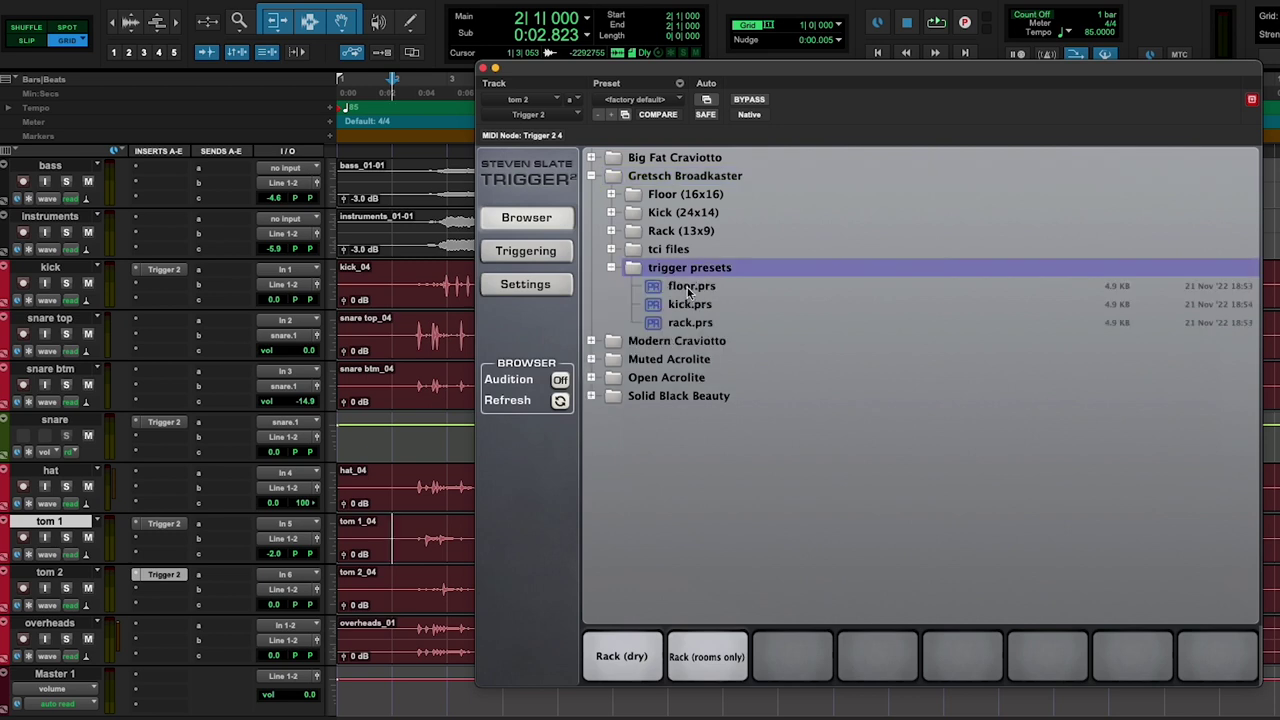
{"action": "left_click", "coordinate": [688, 289]}
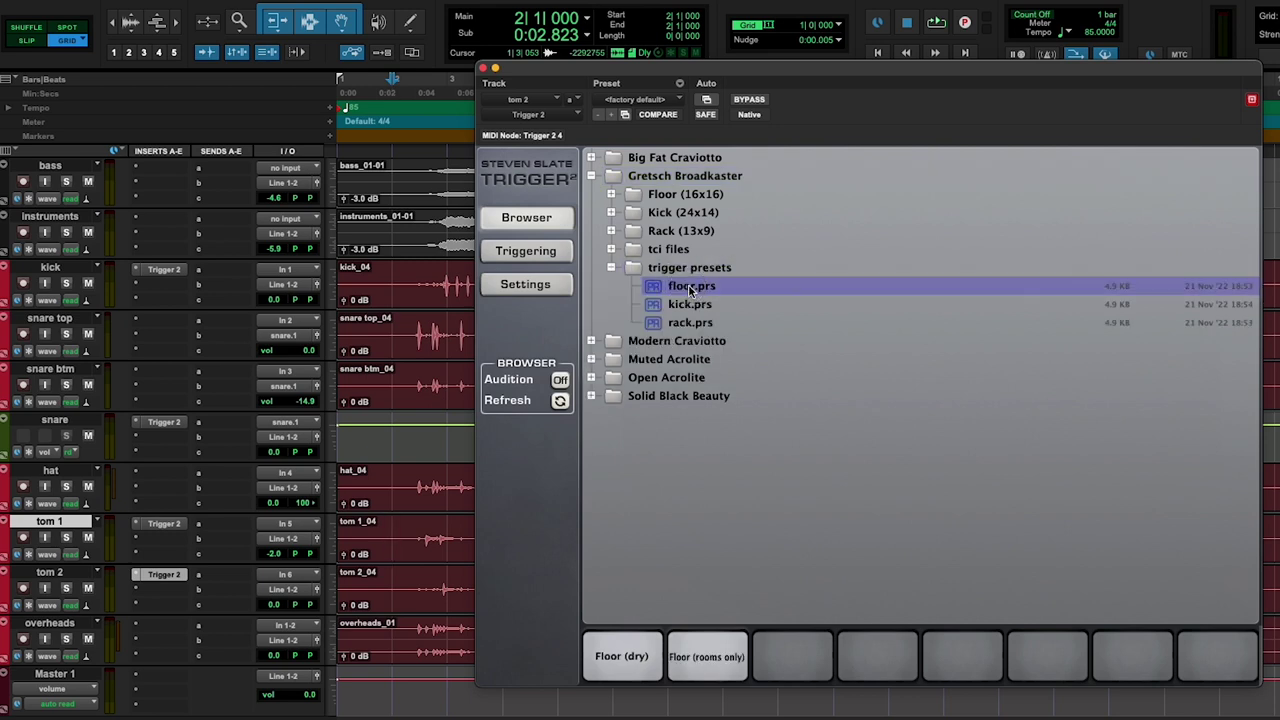
Audition tom 2's floor samples and move the Trigger window to the right edge
{"action": "key", "text": "space"}
{"action": "left_click", "coordinate": [387, 610]}
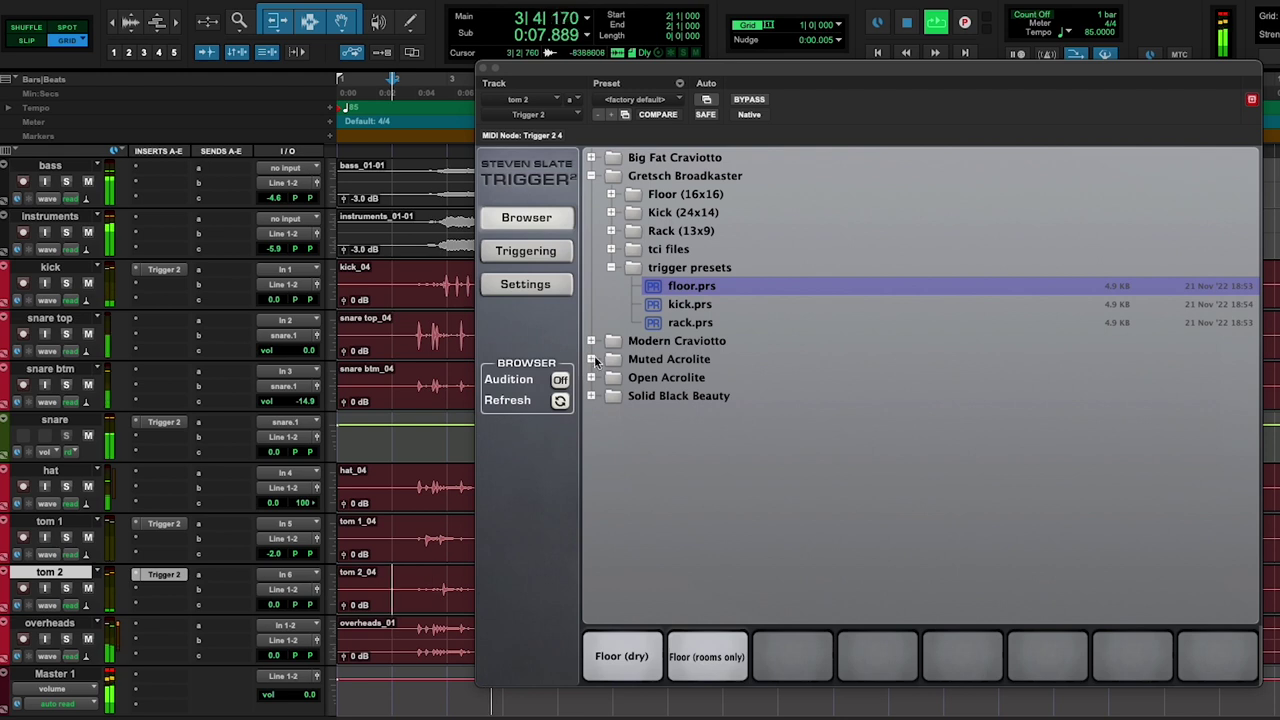
{"action": "left_click", "coordinate": [526, 251]}
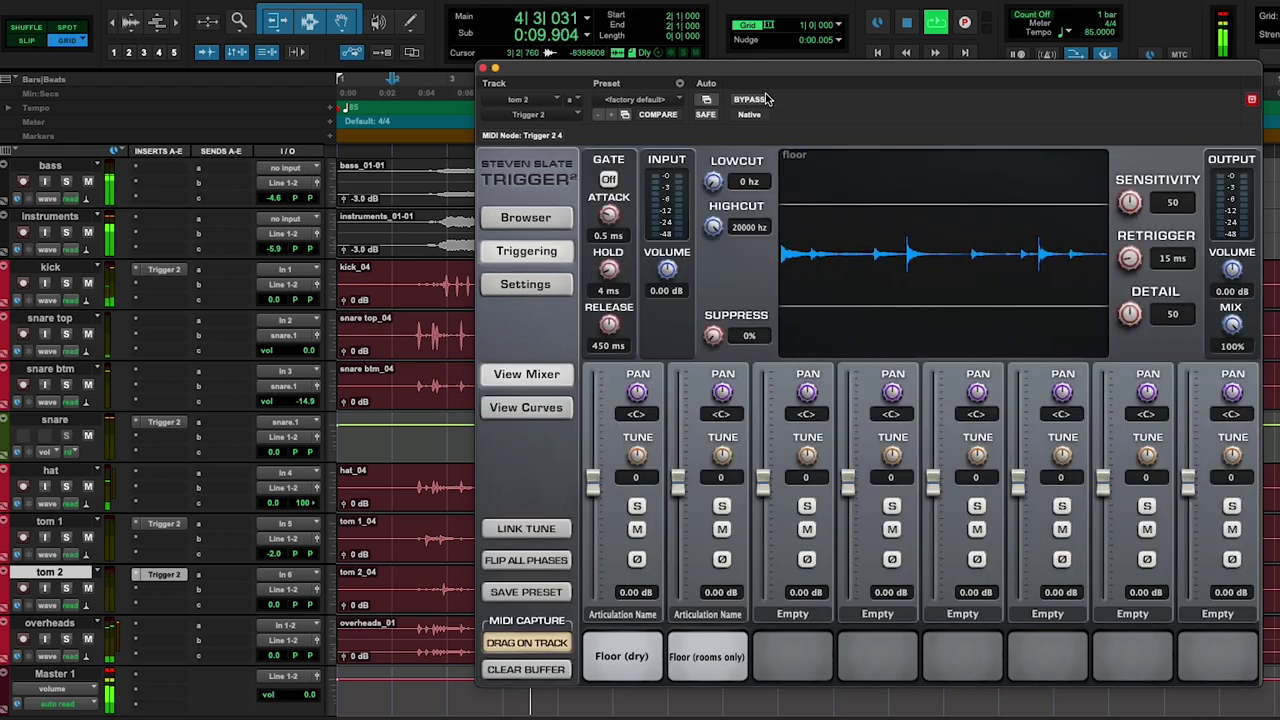
{"action": "key", "text": "space"}
{"action": "left_click_drag", "start_coordinate": [755, 70], "coordinate": [1279, 70]}
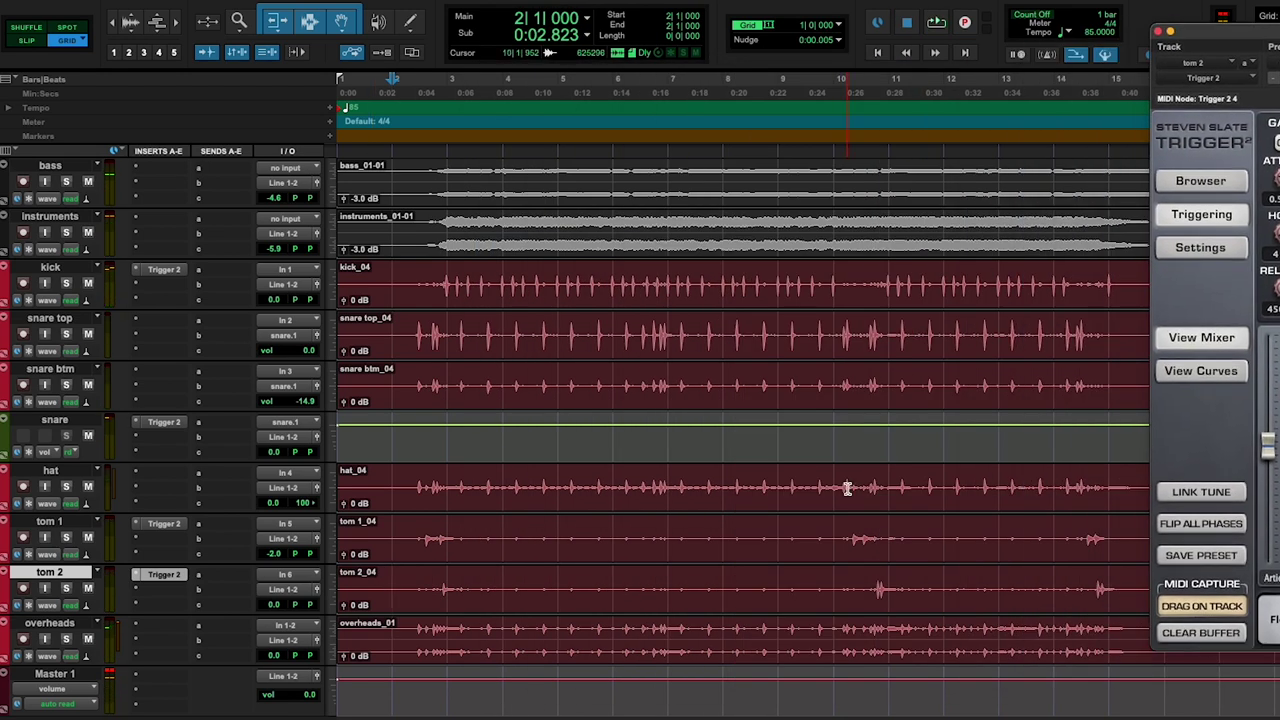
Play the drums back from bar 10, stopping and restarting playback once
{"action": "left_click", "coordinate": [833, 538]}
{"action": "key", "text": "space"}
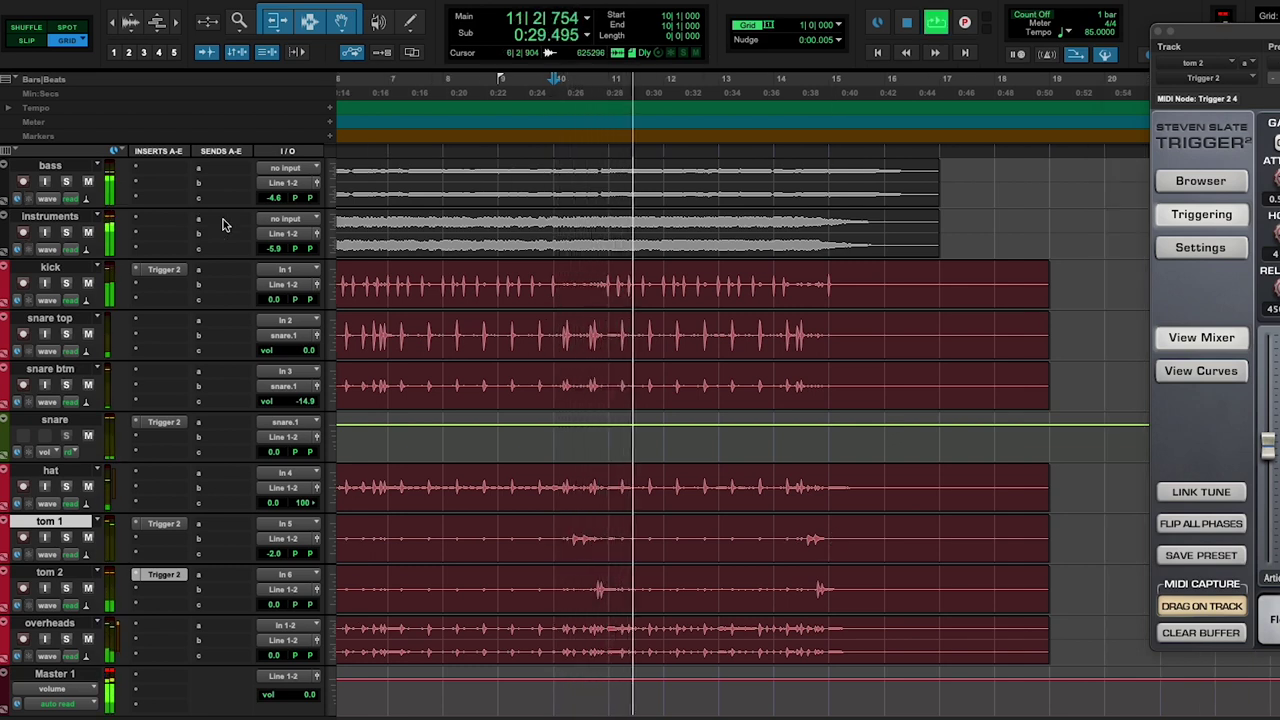
{"action": "key", "text": "space"}
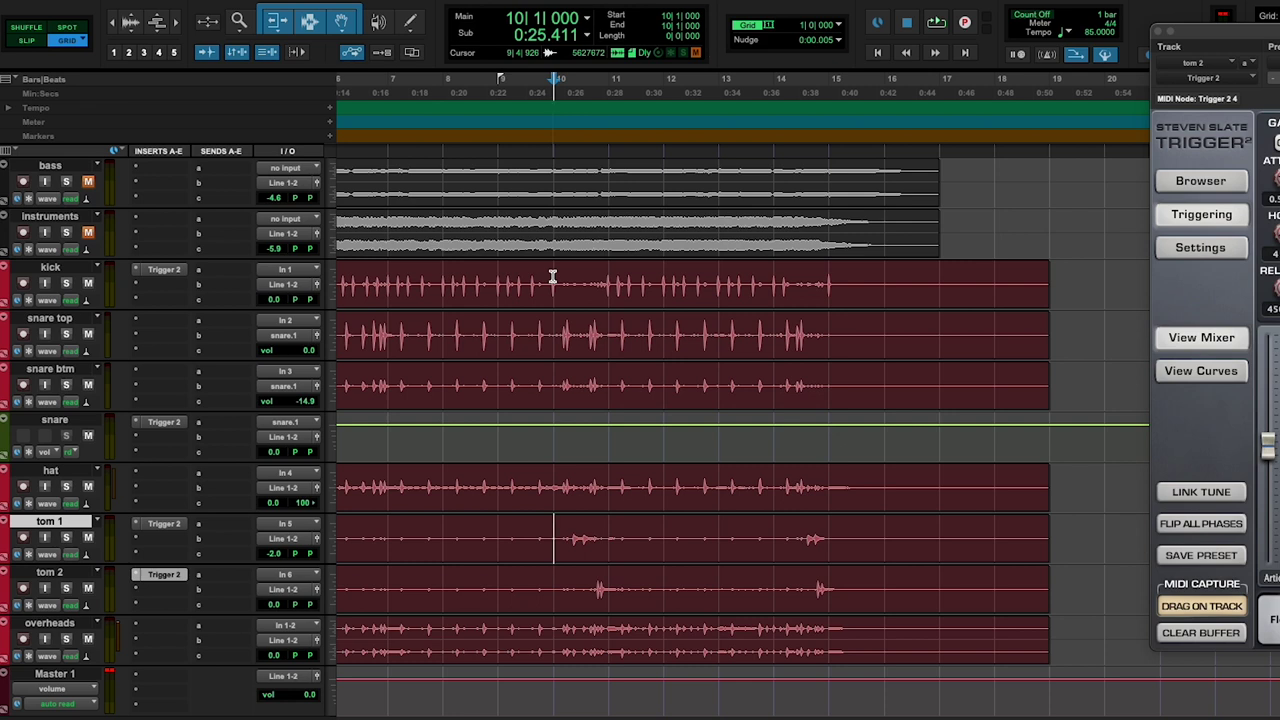
{"action": "key", "text": "space"}
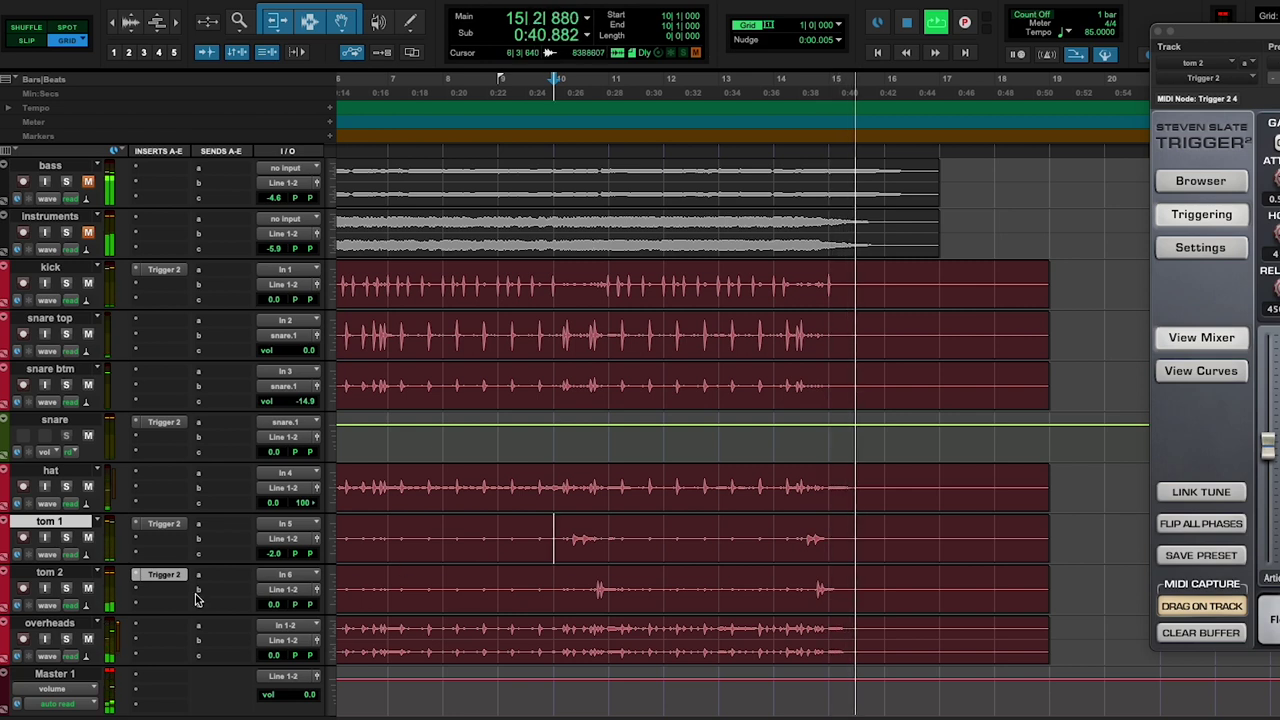
Stop playback and lower tom 2's track volume to -2.6 dB
{"action": "key", "text": "space"}
{"action": "left_click", "coordinate": [273, 604]}
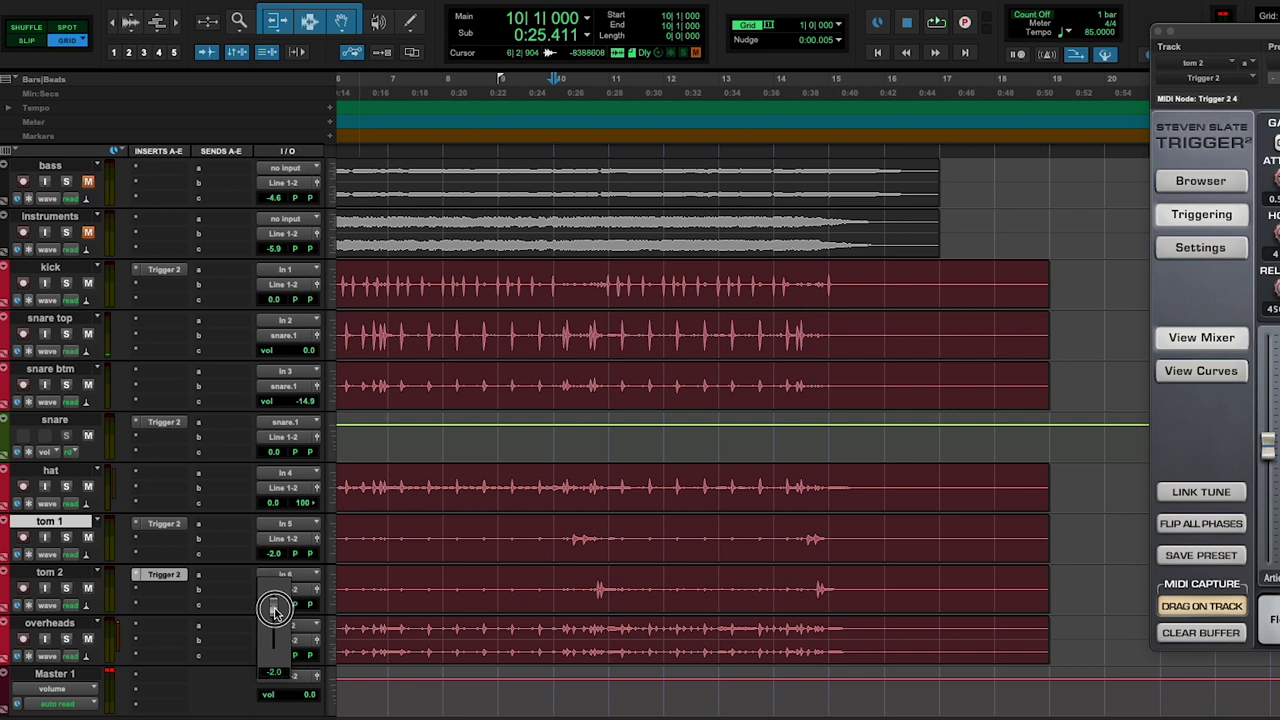
{"action": "left_click_drag", "start_coordinate": [275, 610], "coordinate": [277, 612]}
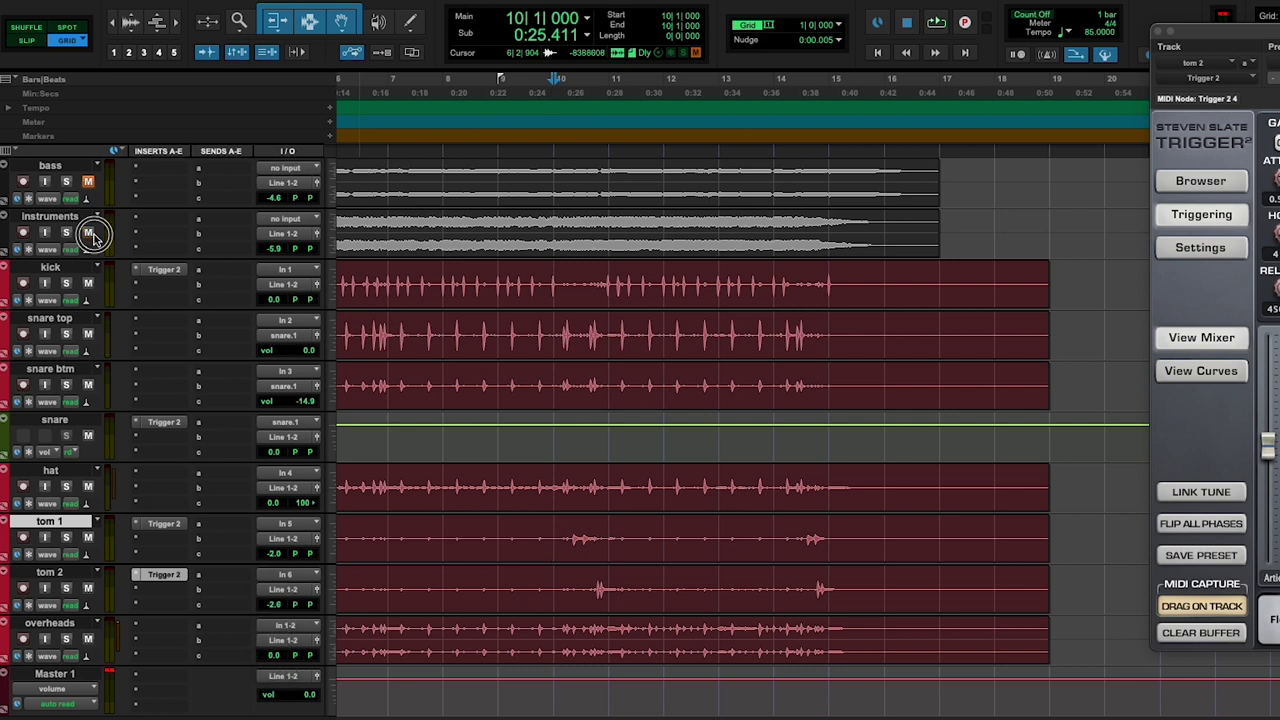
{"action": "scroll", "coordinate": [734, 275], "scroll_direction": "left", "scroll_amount": 5}
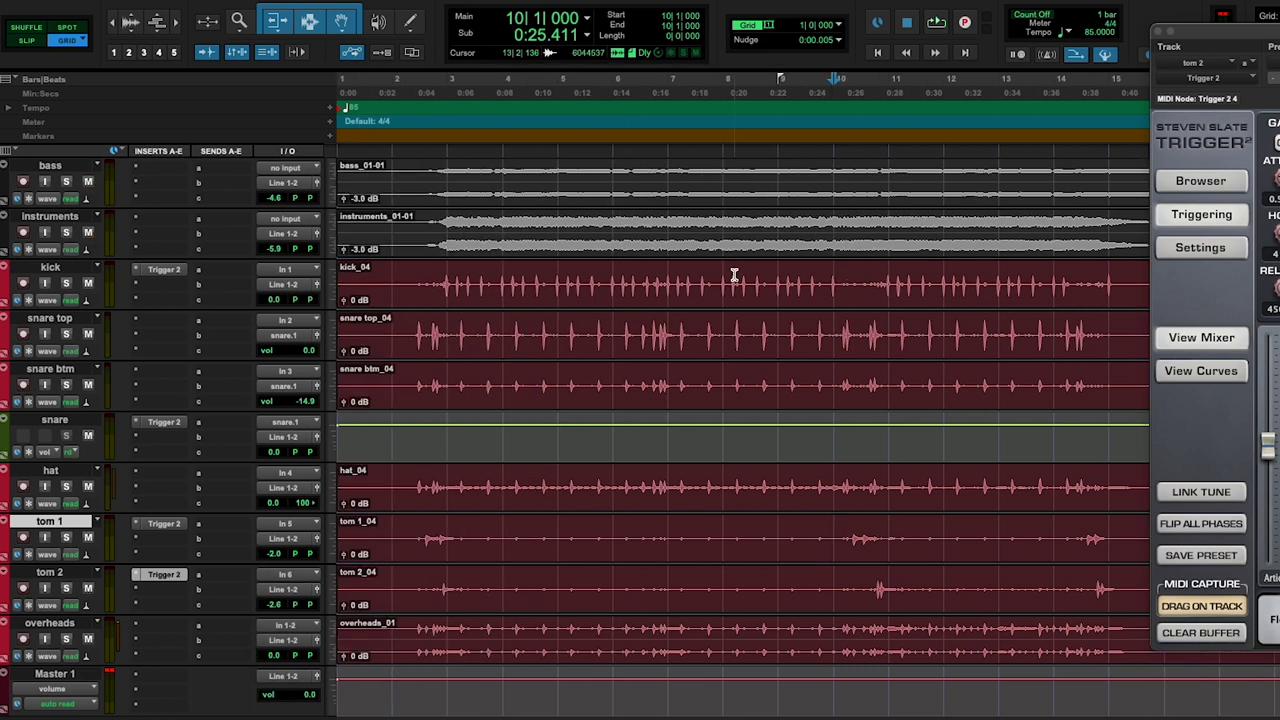